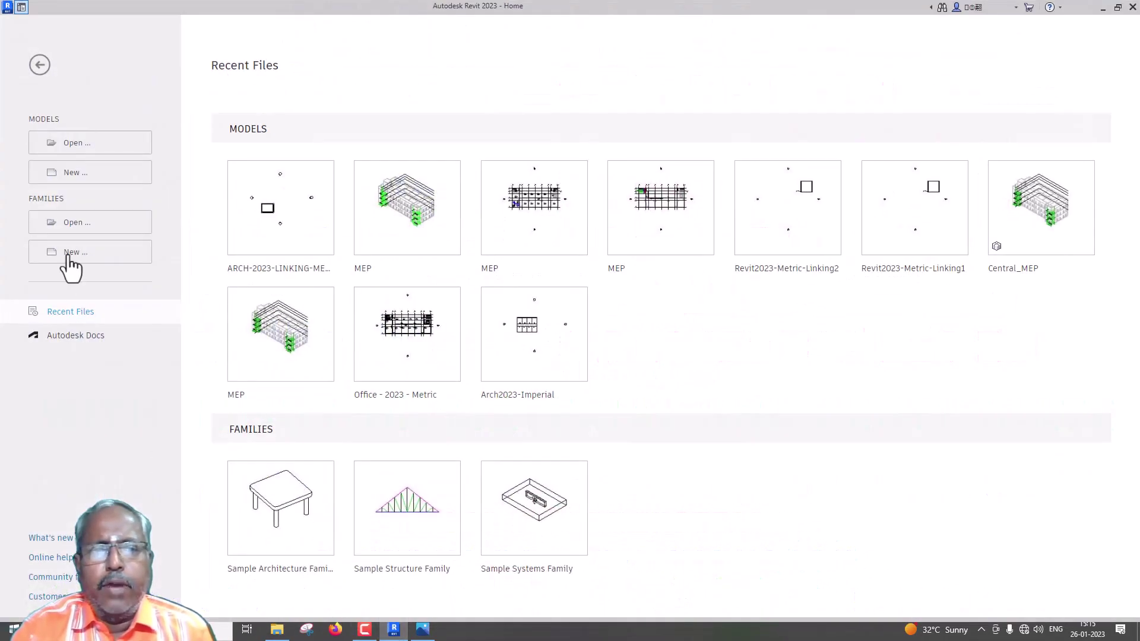
- Create a new project from the Systems-Default_Metric template
left_click(77, 173)
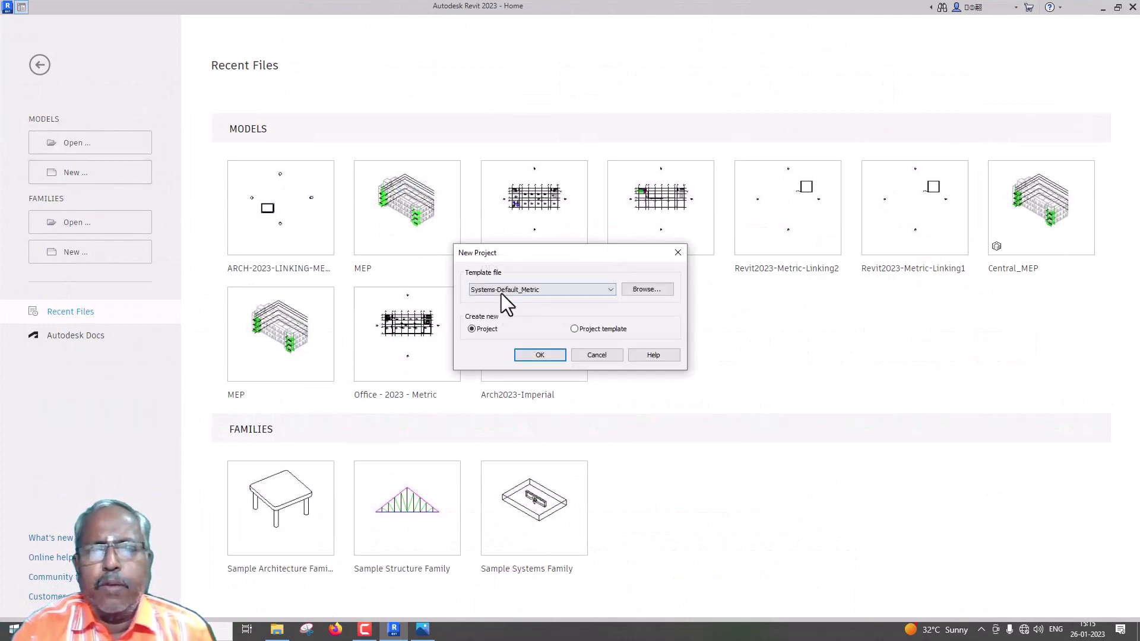
left_click(540, 354)
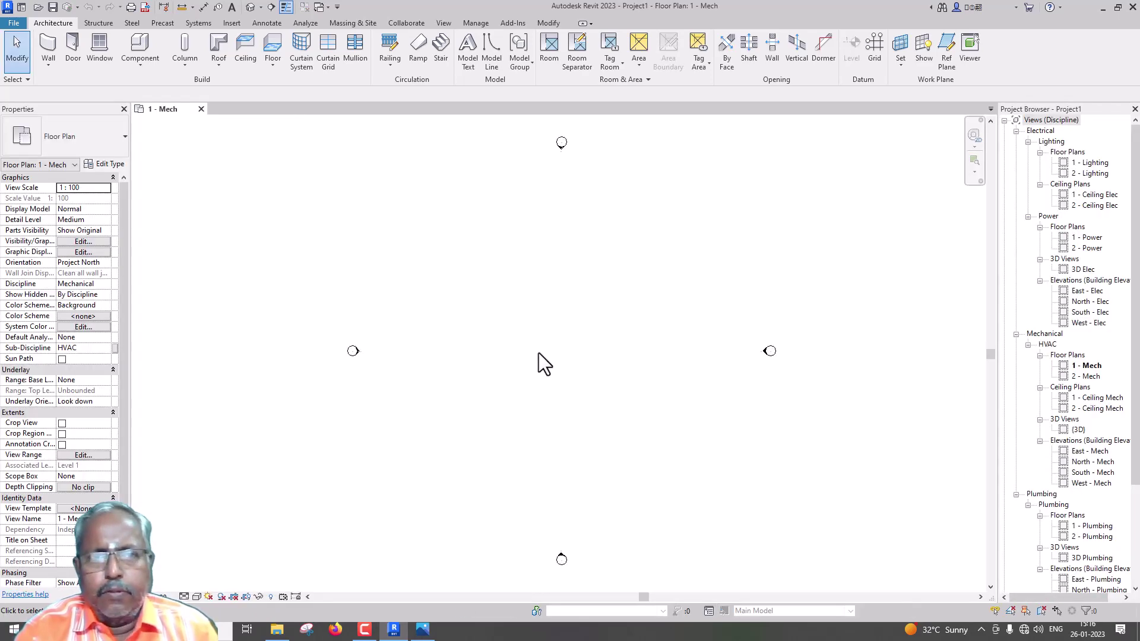
- With VG, turn on Internal Origin, Survey Point and Project Base Point under Site
key("v")
key("g")
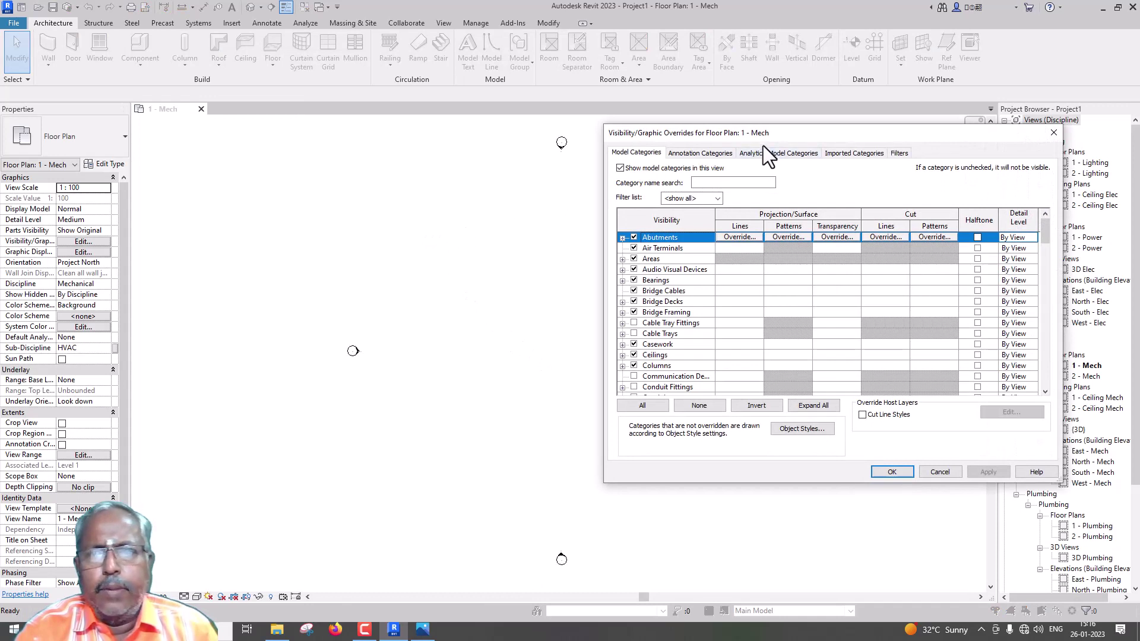
left_click_drag(772, 134, 666, 139)
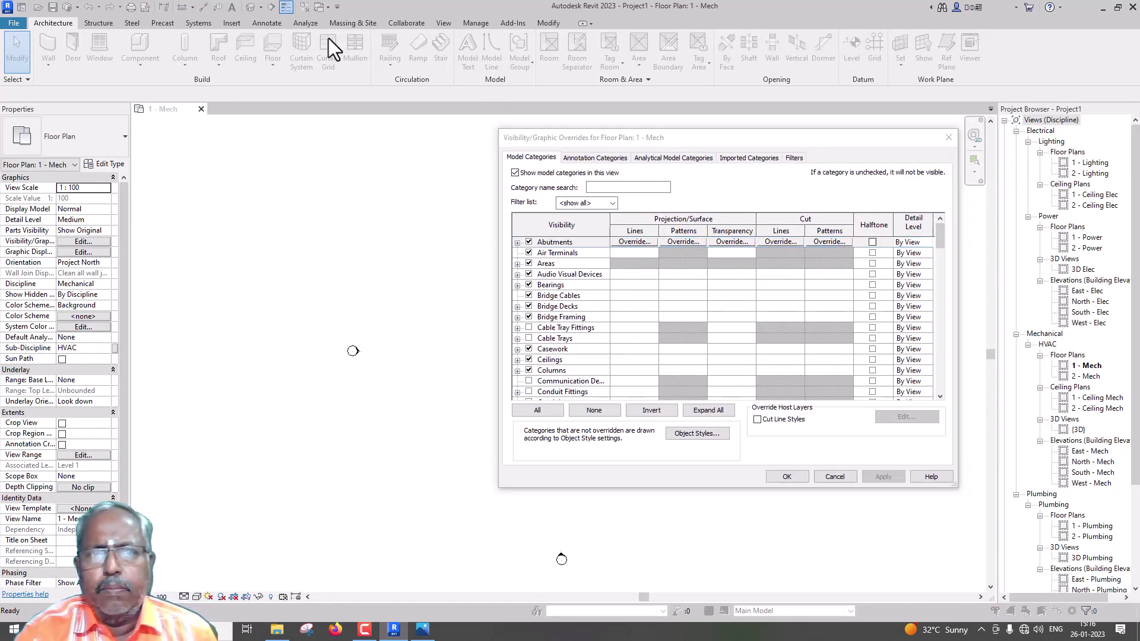
scroll(614, 288, "down", 8)
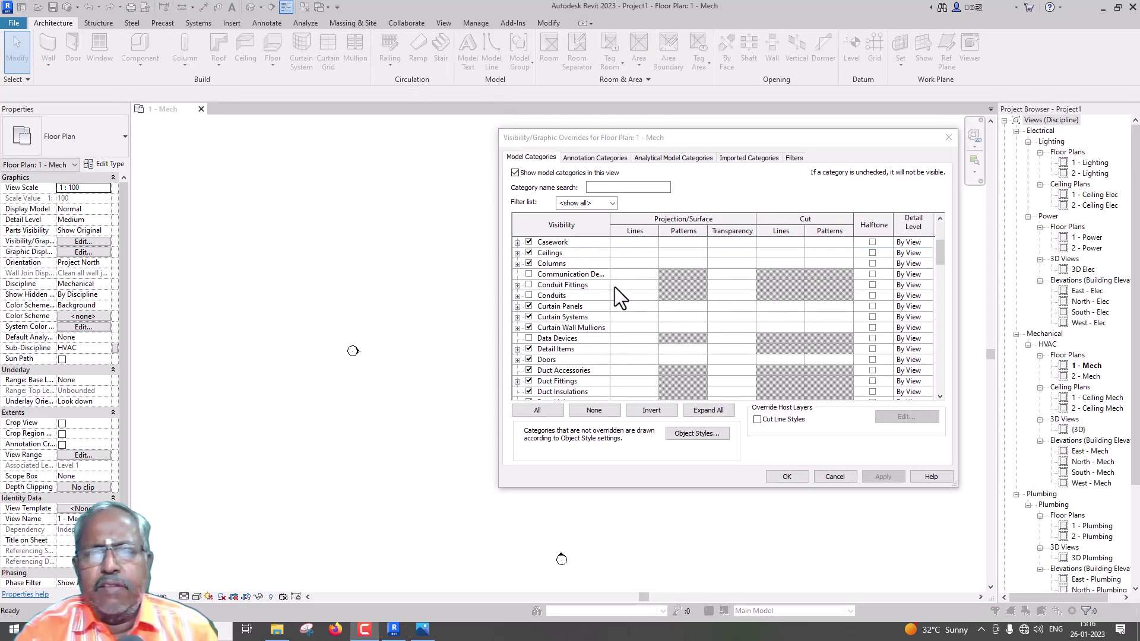
scroll(615, 287, "down", 10)
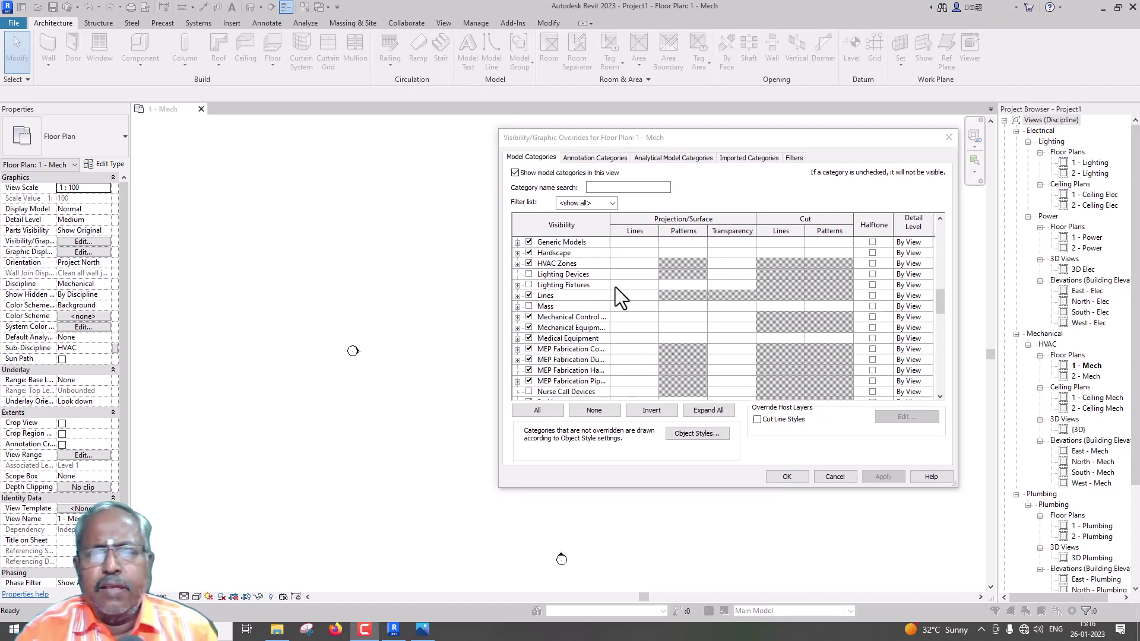
scroll(615, 287, "down", 5)
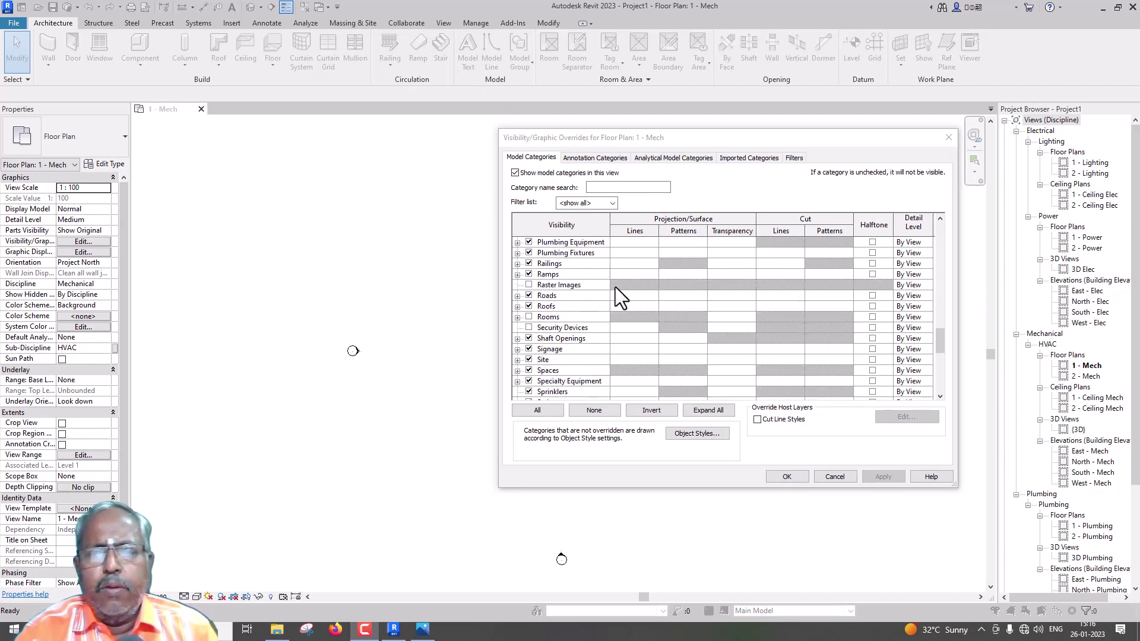
left_click(517, 318)
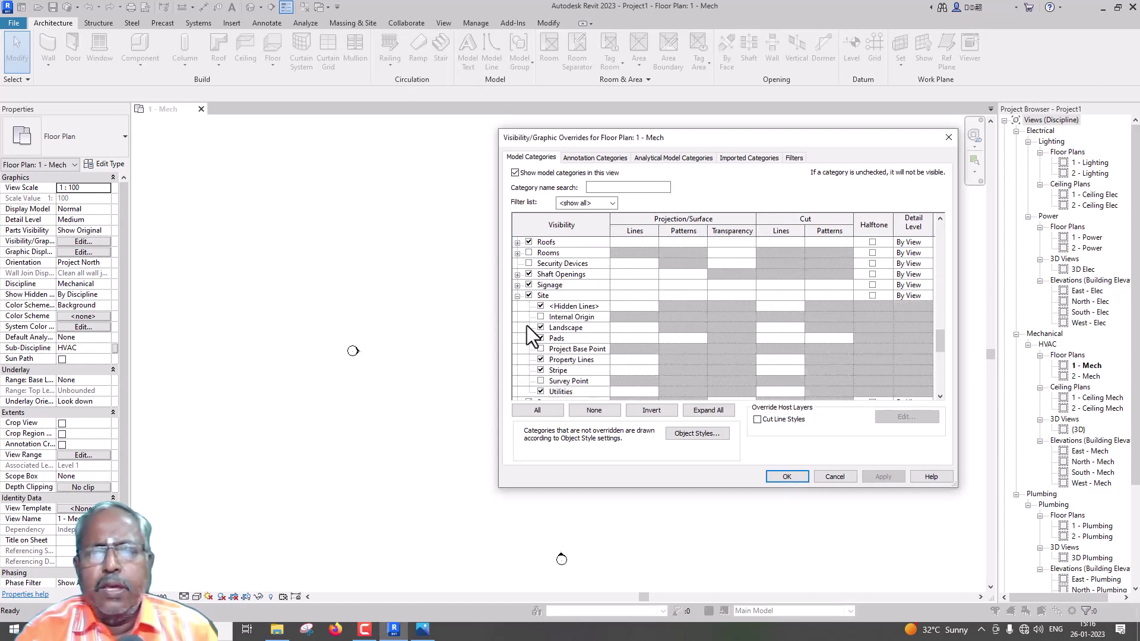
left_click(540, 316)
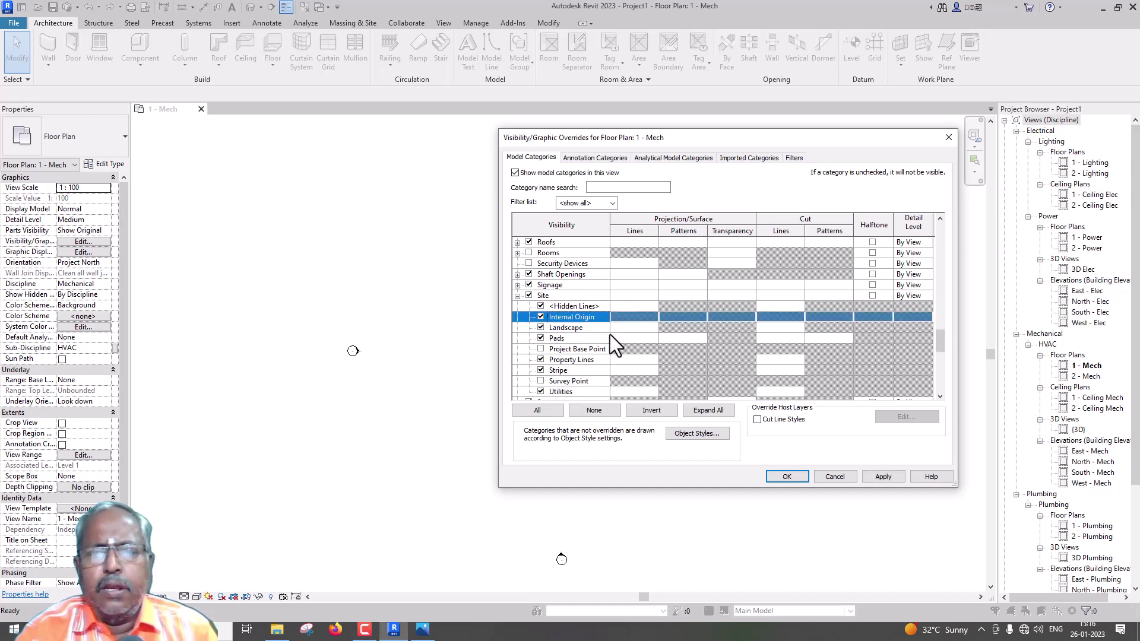
scroll(611, 334, "down", 1)
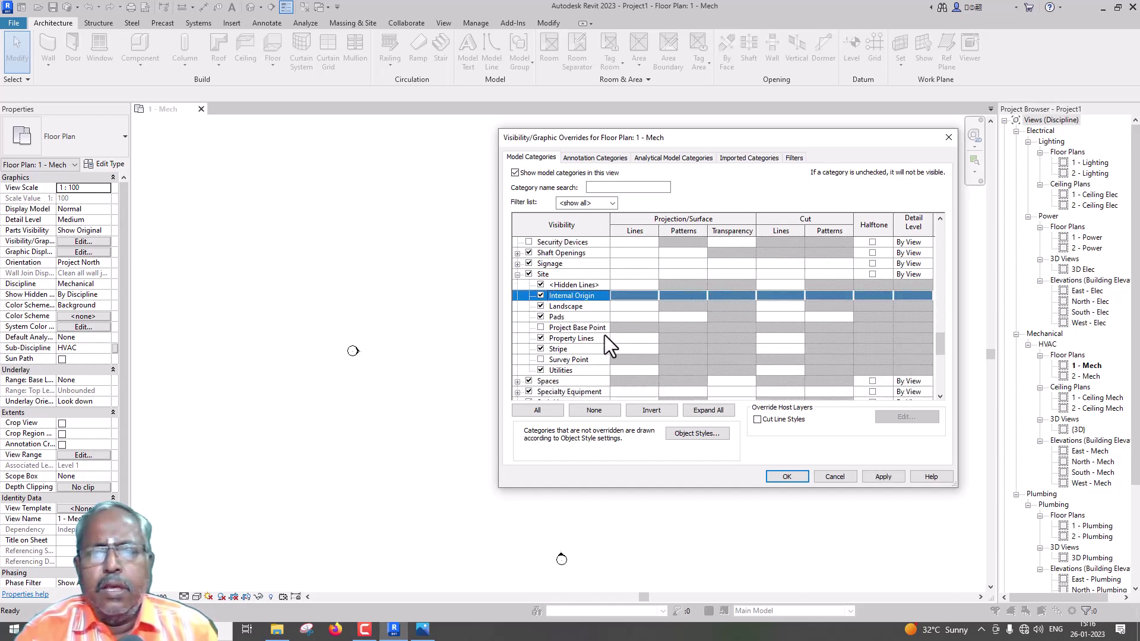
left_click(541, 360)
left_click(541, 328)
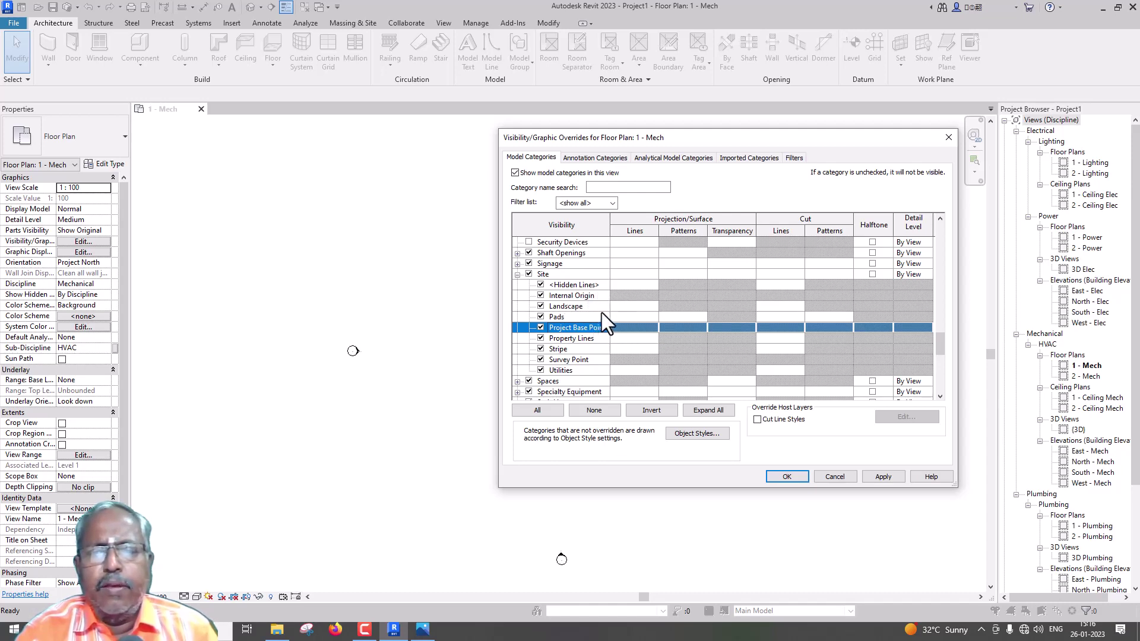
left_click(793, 475)
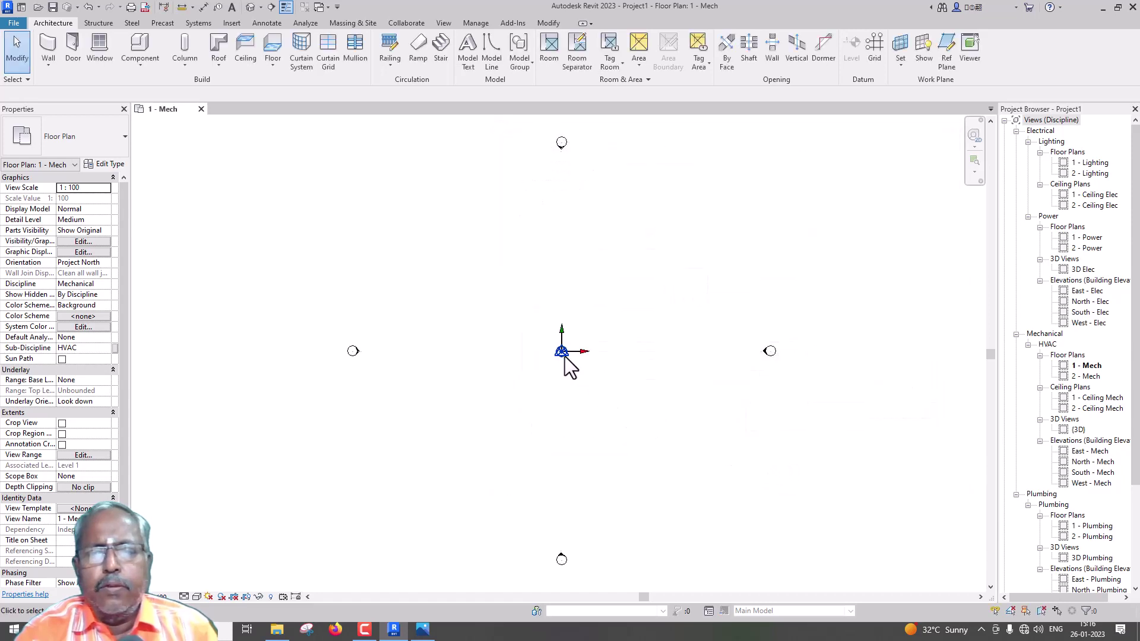
- Drag the survey point down-right of the origin and the project base point left of it
left_click_drag(565, 358, 481, 375)
left_click(585, 393)
left_click_drag(562, 351, 628, 461)
left_click_drag(481, 382, 434, 397)
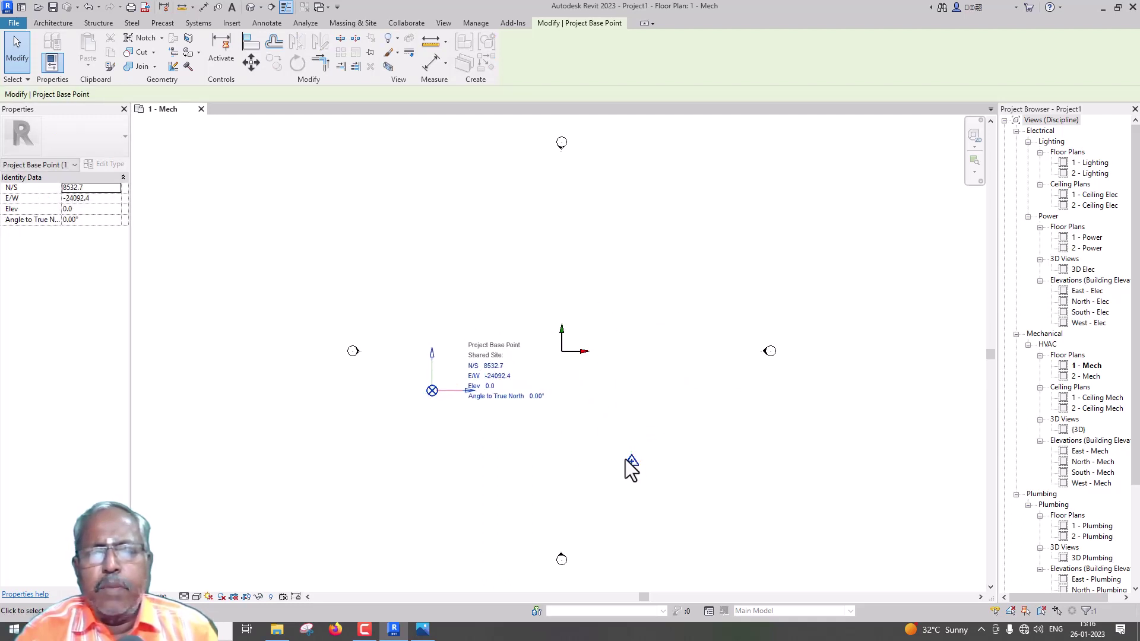
- Set the base point's N/S and E/W to 0, then drag it left to E/W -31119.4
left_click(495, 367)
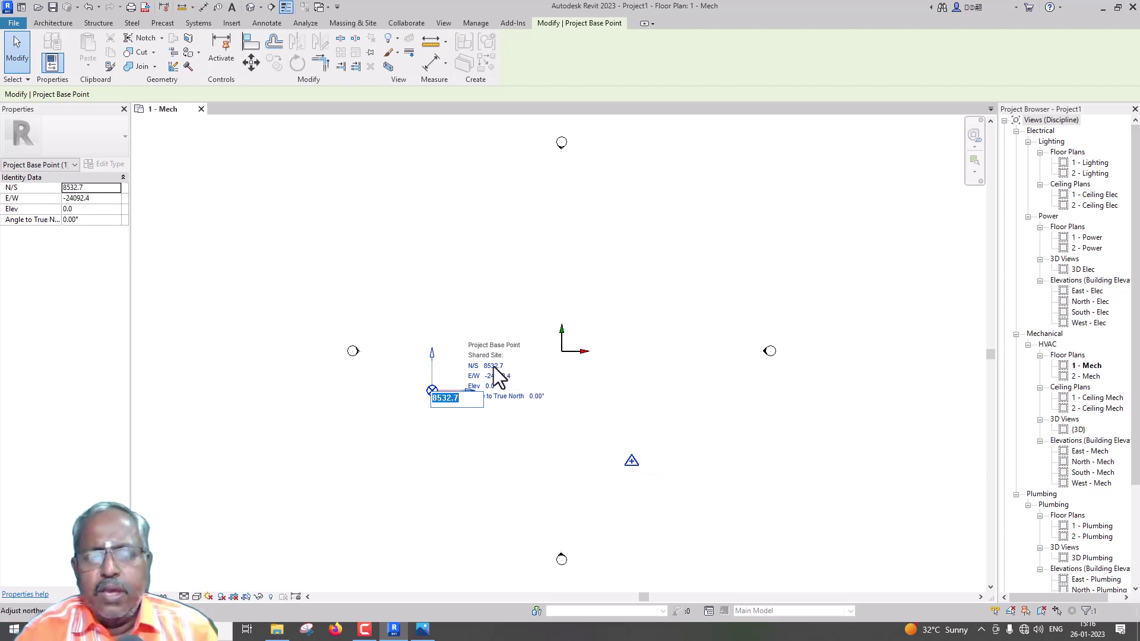
type("0")
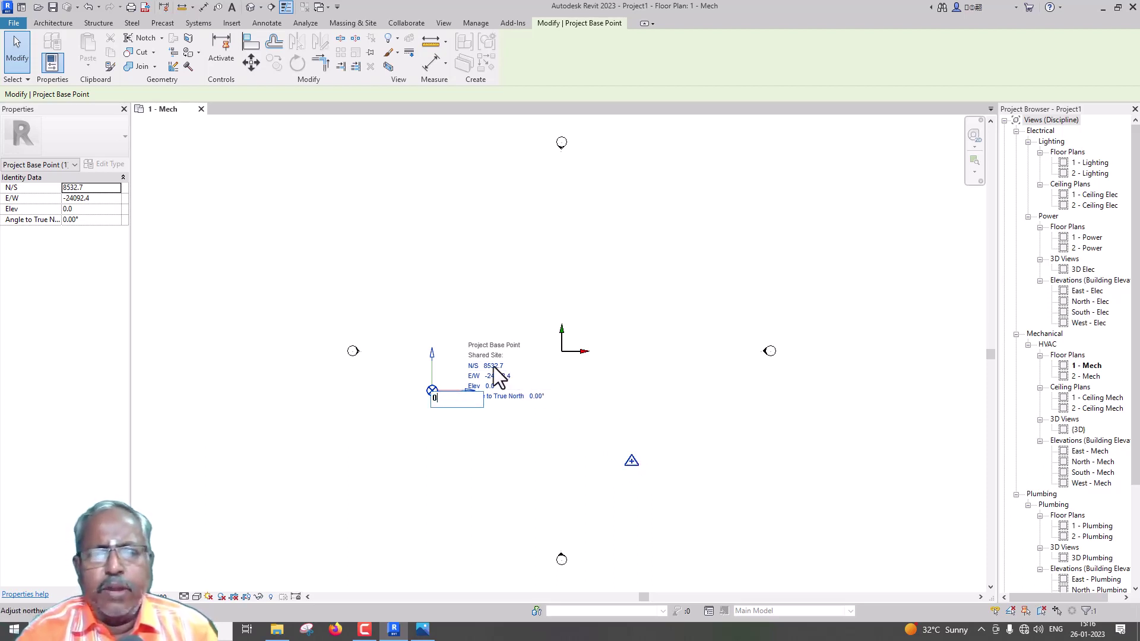
key("Return")
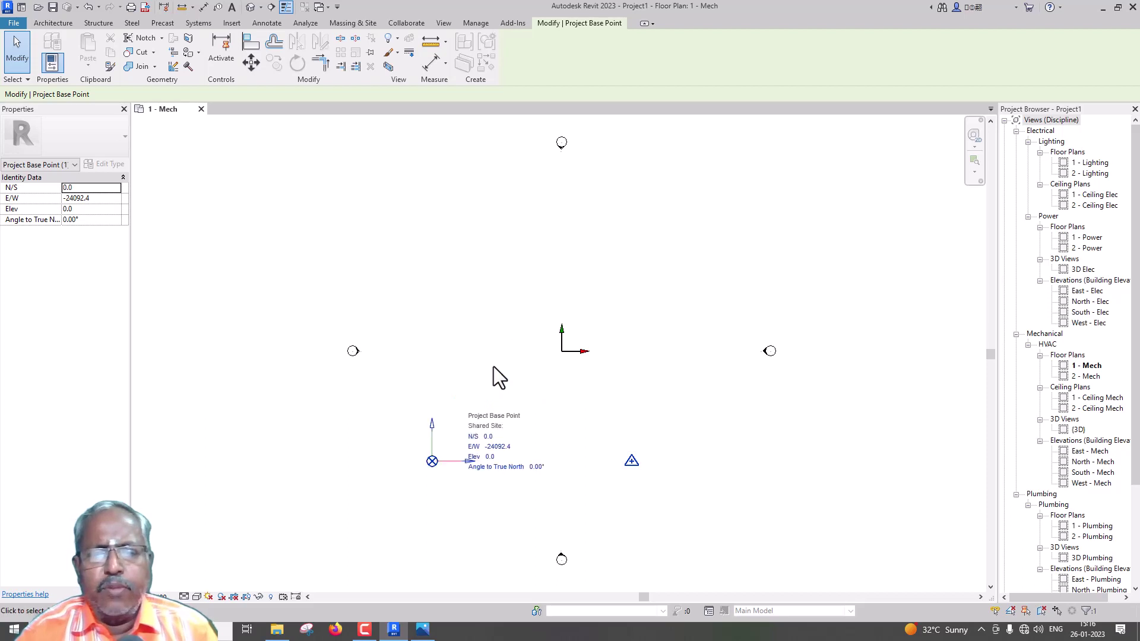
left_click(493, 449)
type("0")
key("Return")
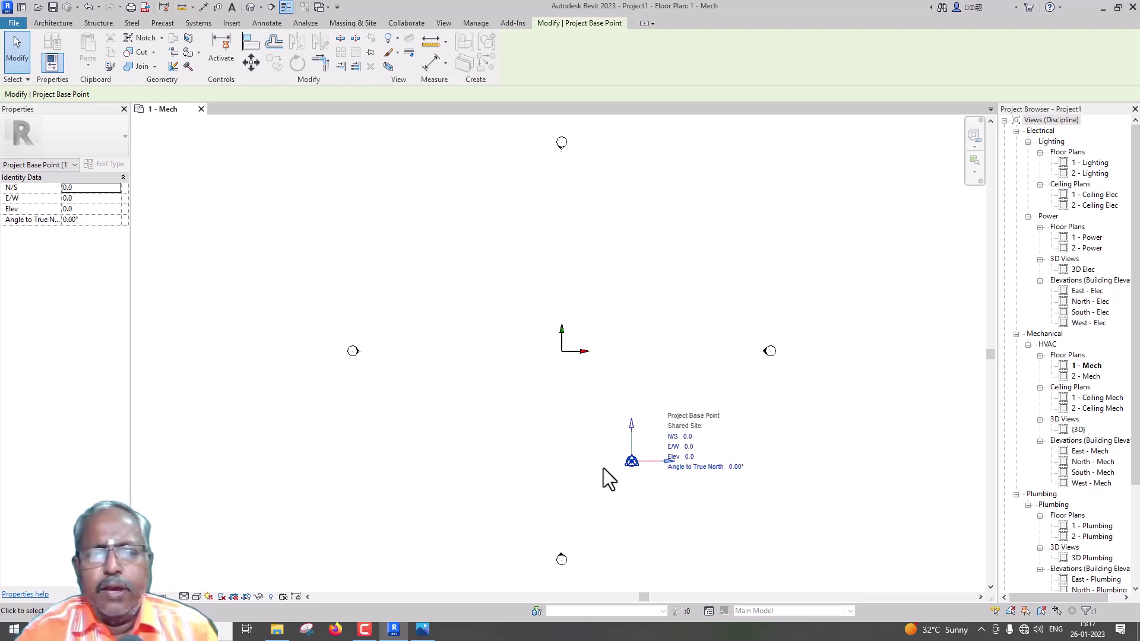
left_click_drag(631, 464, 375, 464)
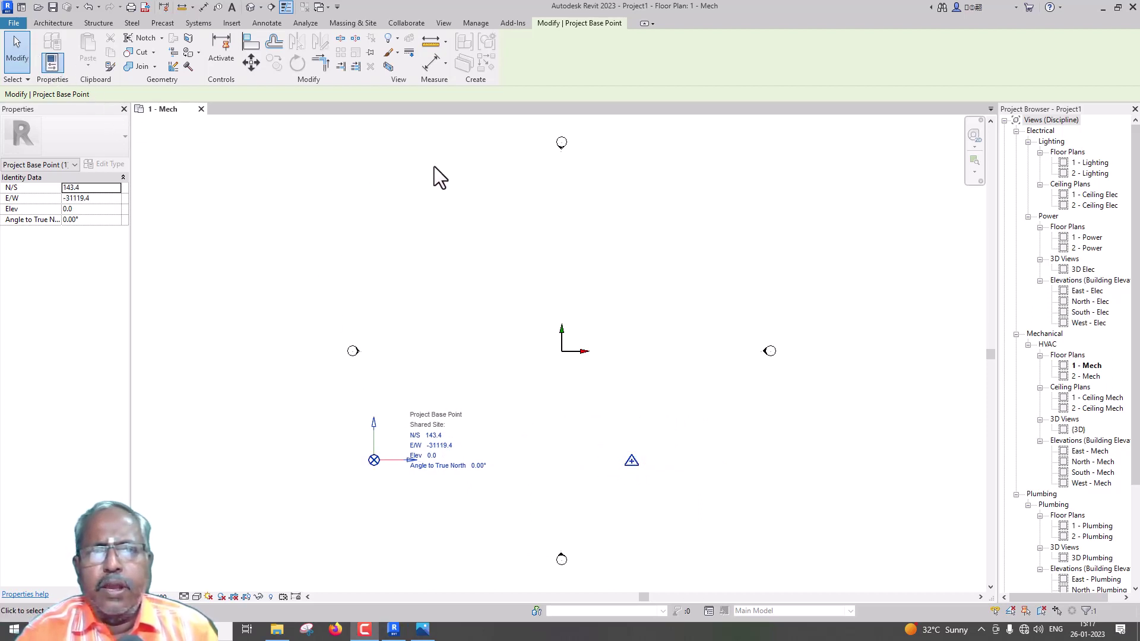
- Place a spot coordinate on the internal origin reading N 13265, E -8461
left_click(261, 25)
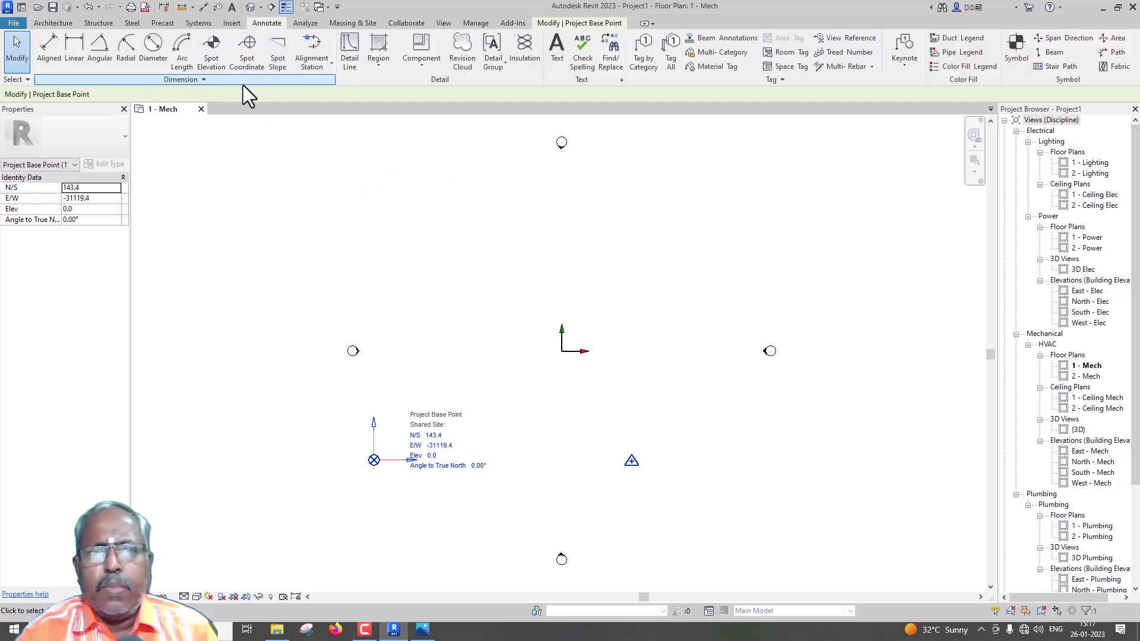
left_click(248, 59)
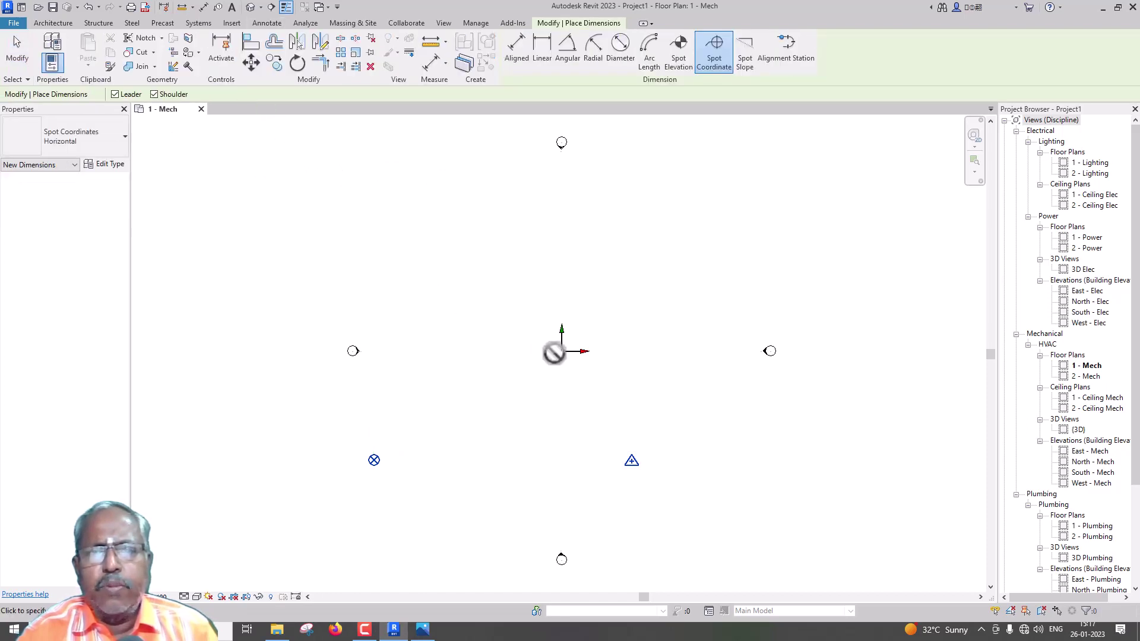
left_click(561, 350)
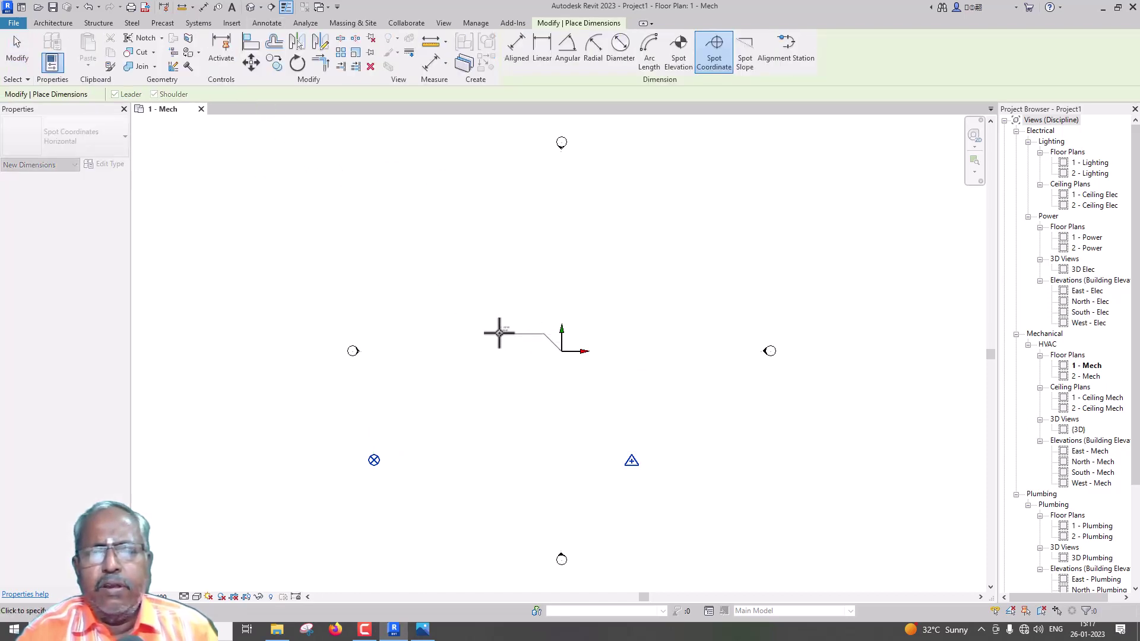
left_click(499, 332)
scroll(498, 333, "up", 6)
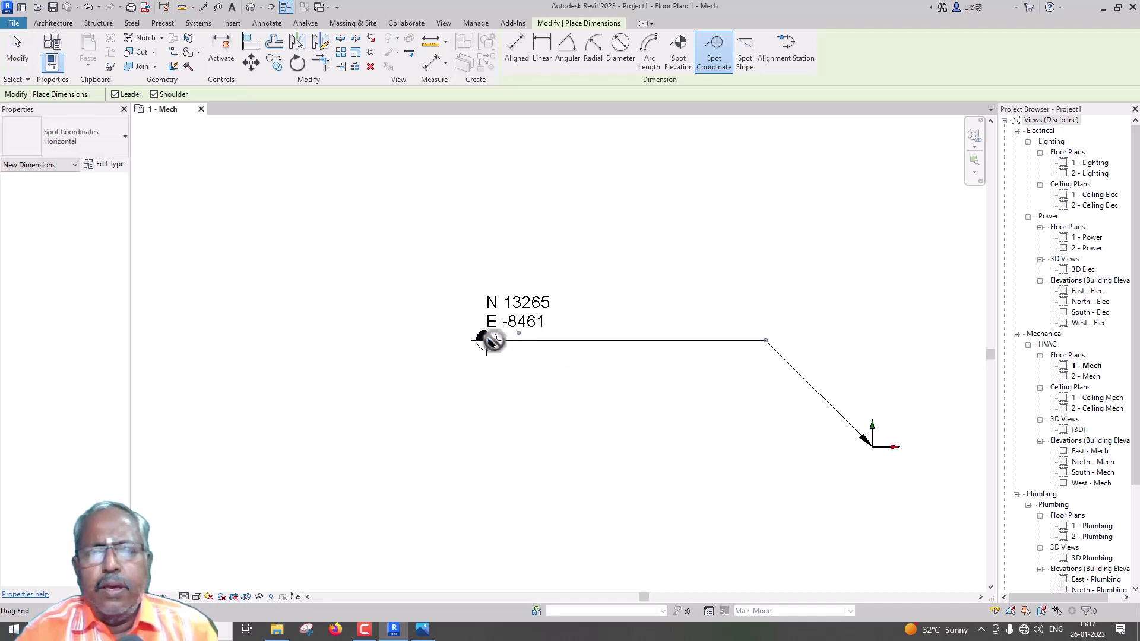
scroll(406, 324, "down", 4)
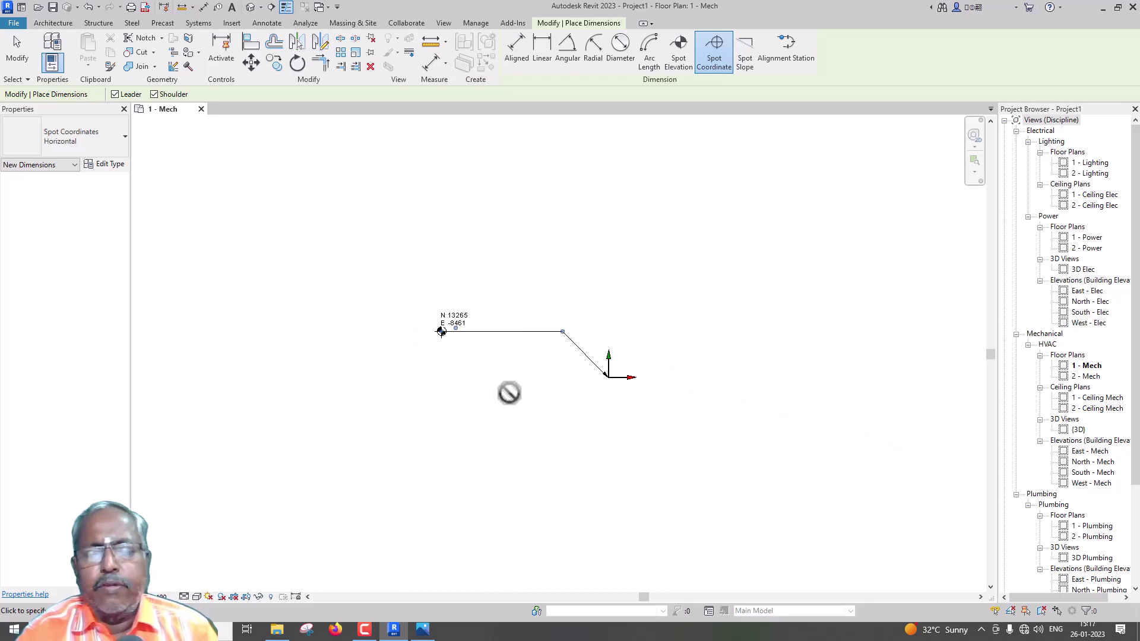
scroll(509, 392, "down", 3)
scroll(507, 386, "up", 2)
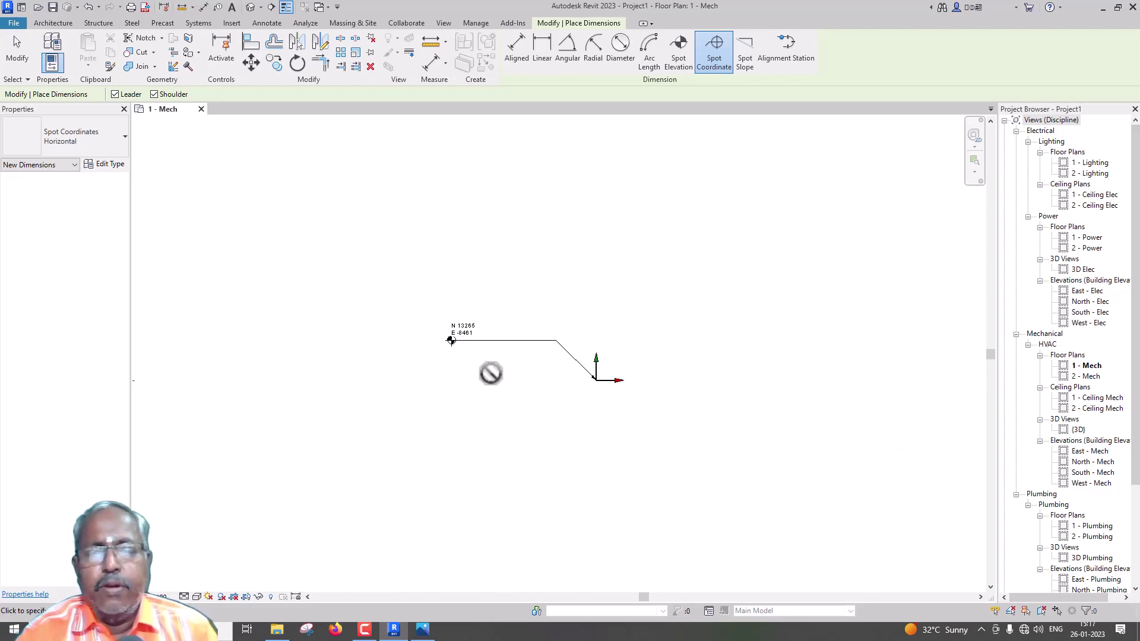
key("Escape")
- Select the spot coordinate and bring up its Type Properties (Coordinate Base: Survey Point)
left_click(466, 330)
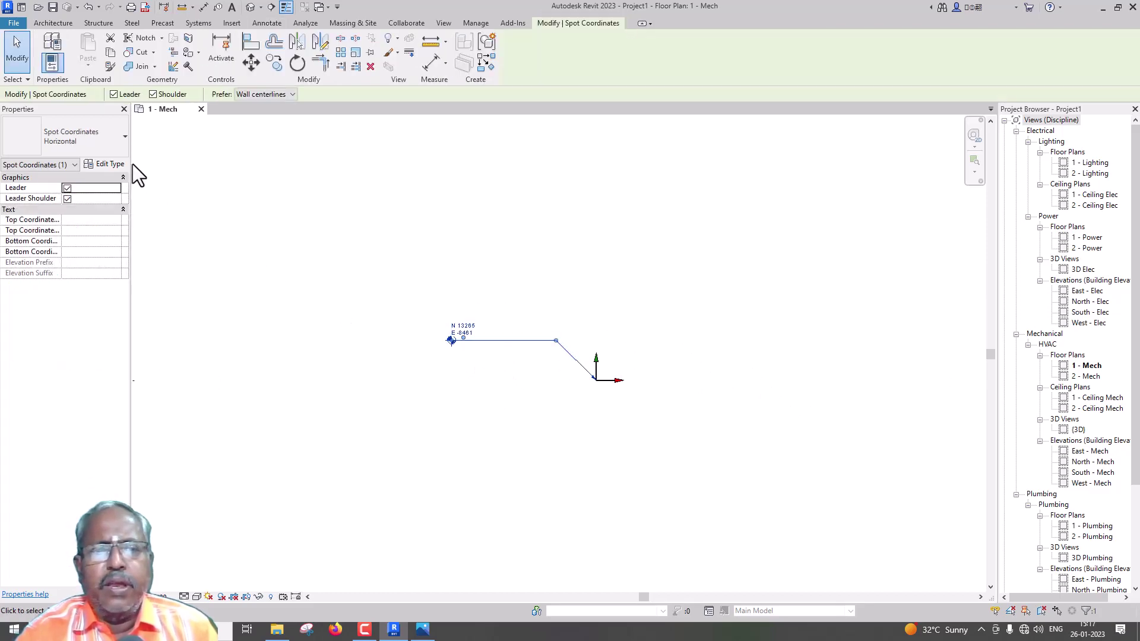
left_click(119, 148)
left_click(119, 149)
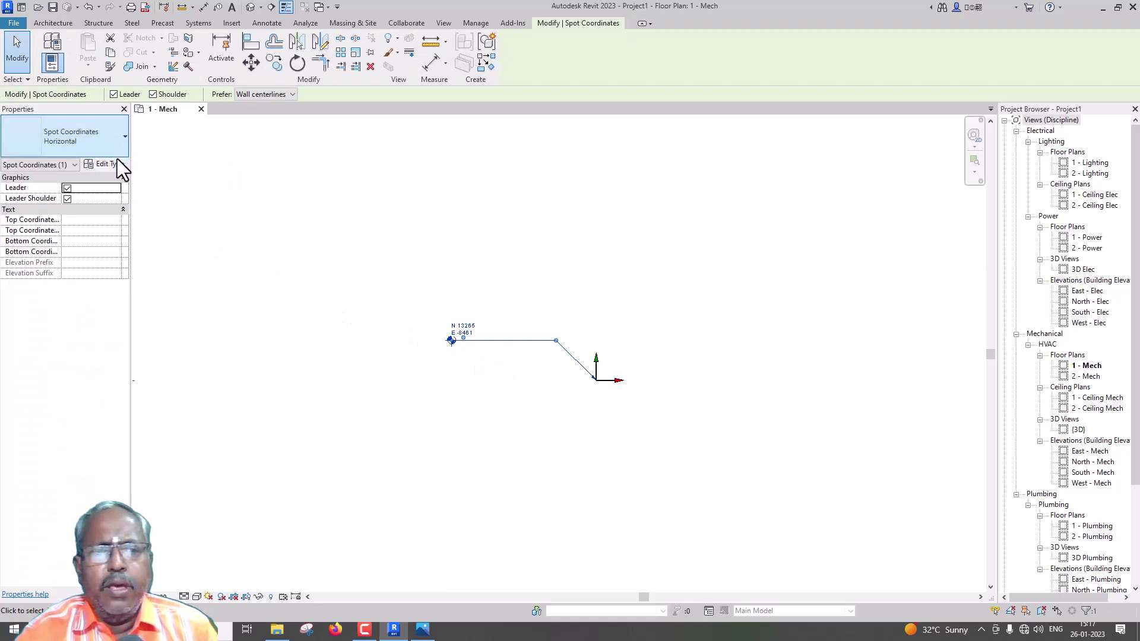
left_click(114, 164)
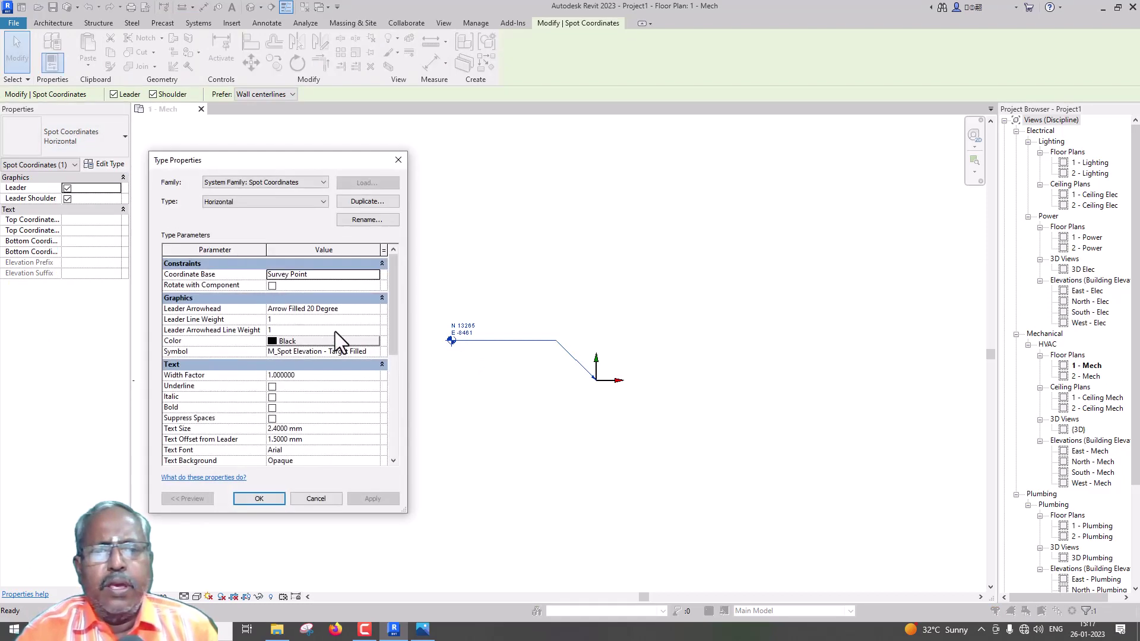
- Set the spot coordinate type's Coordinate Base to Project Base Point and apply
scroll(354, 414, "down", 2)
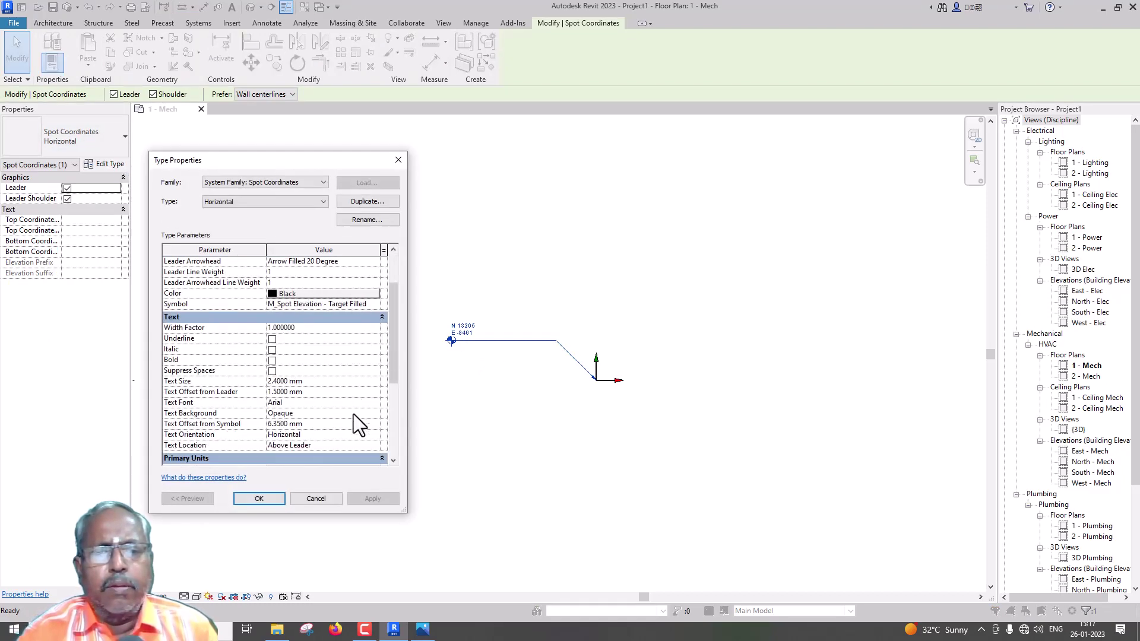
scroll(326, 421, "down", 3)
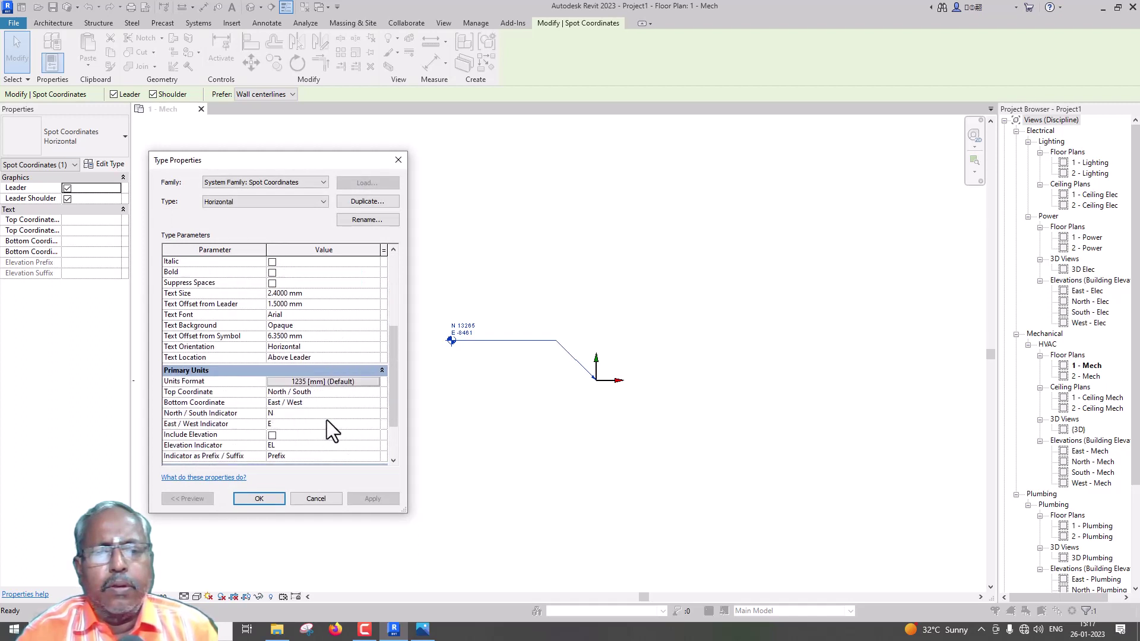
scroll(330, 430, "down", 2)
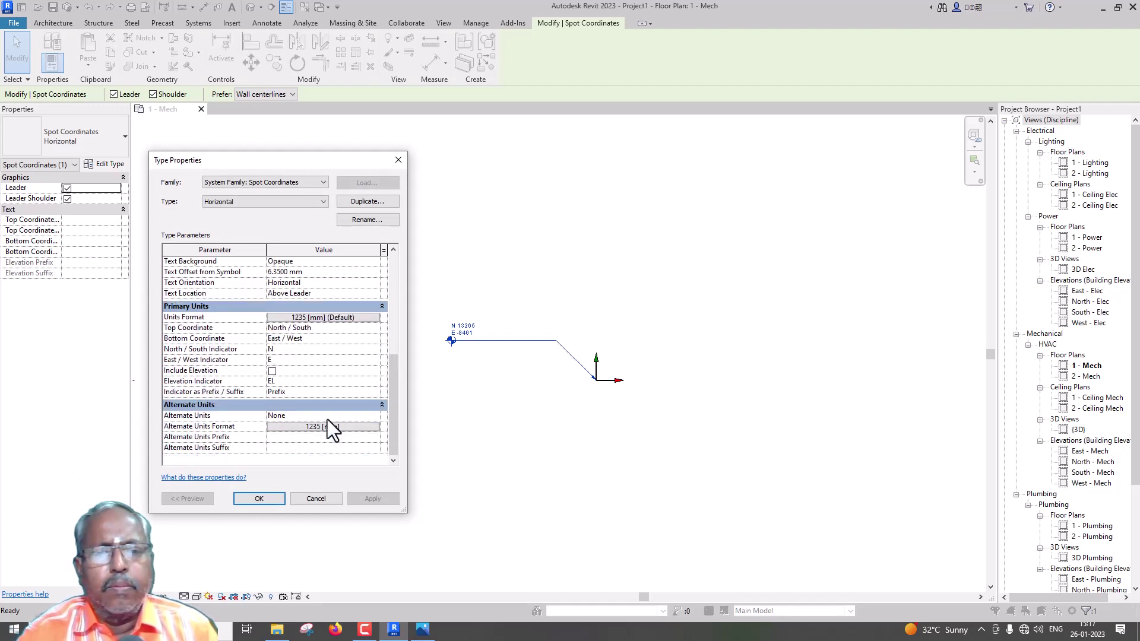
scroll(333, 428, "up", 1)
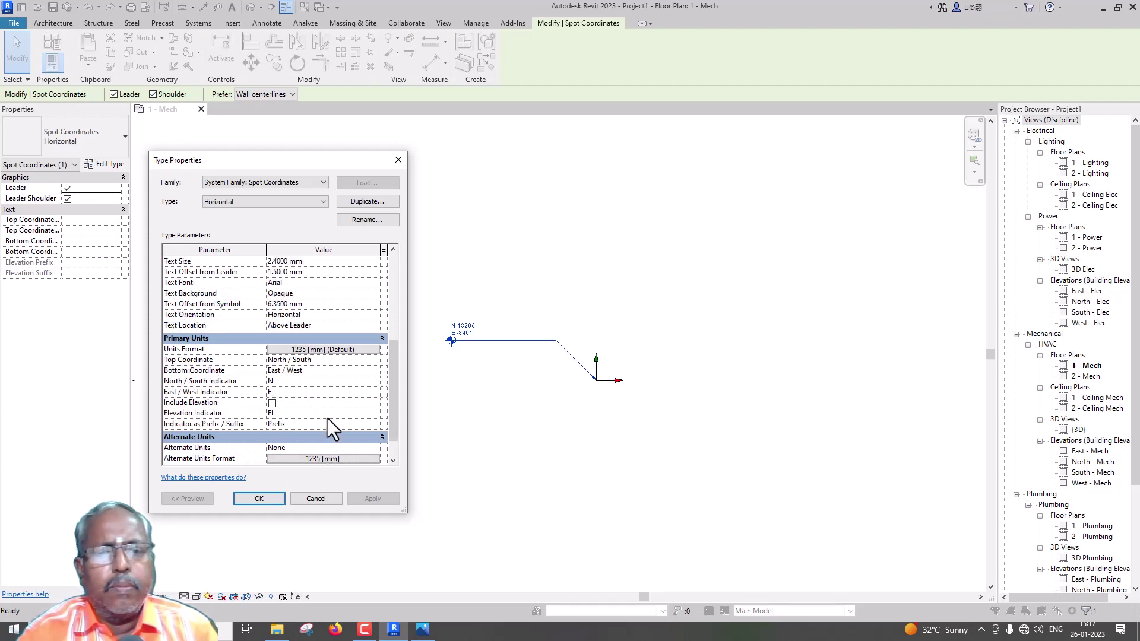
scroll(328, 418, "up", 4)
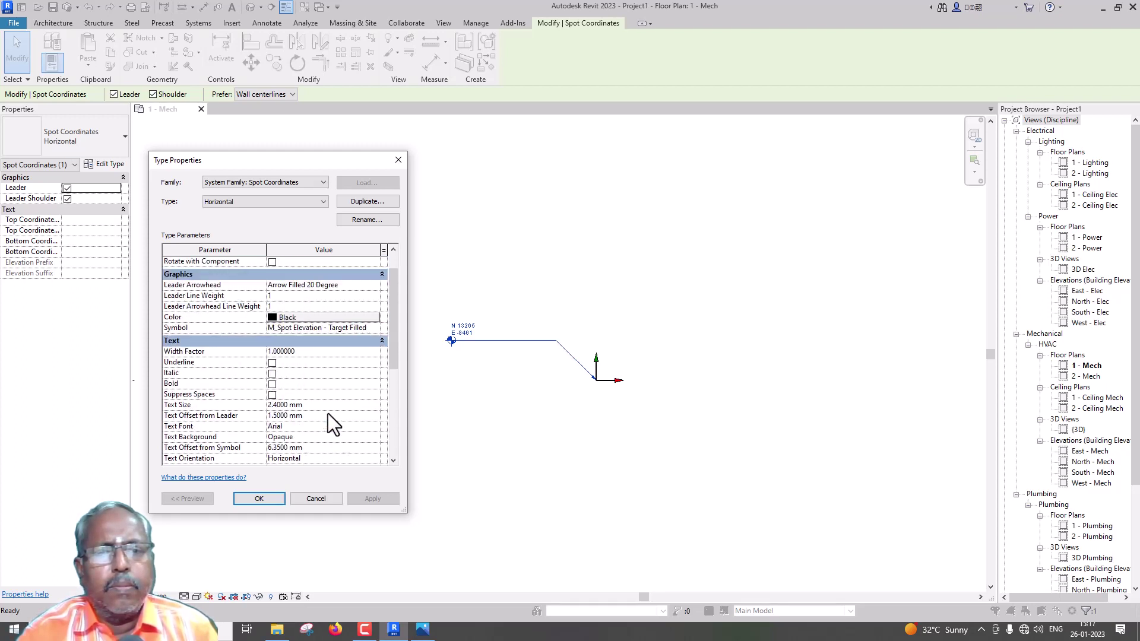
scroll(330, 423, "up", 1)
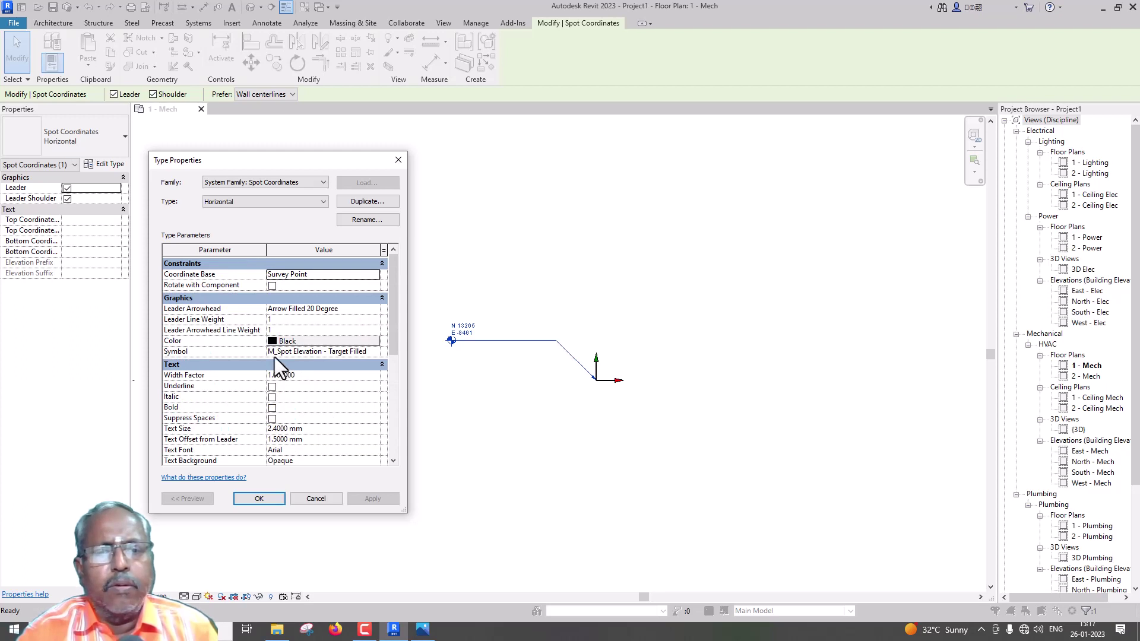
left_click(305, 274)
left_click(374, 274)
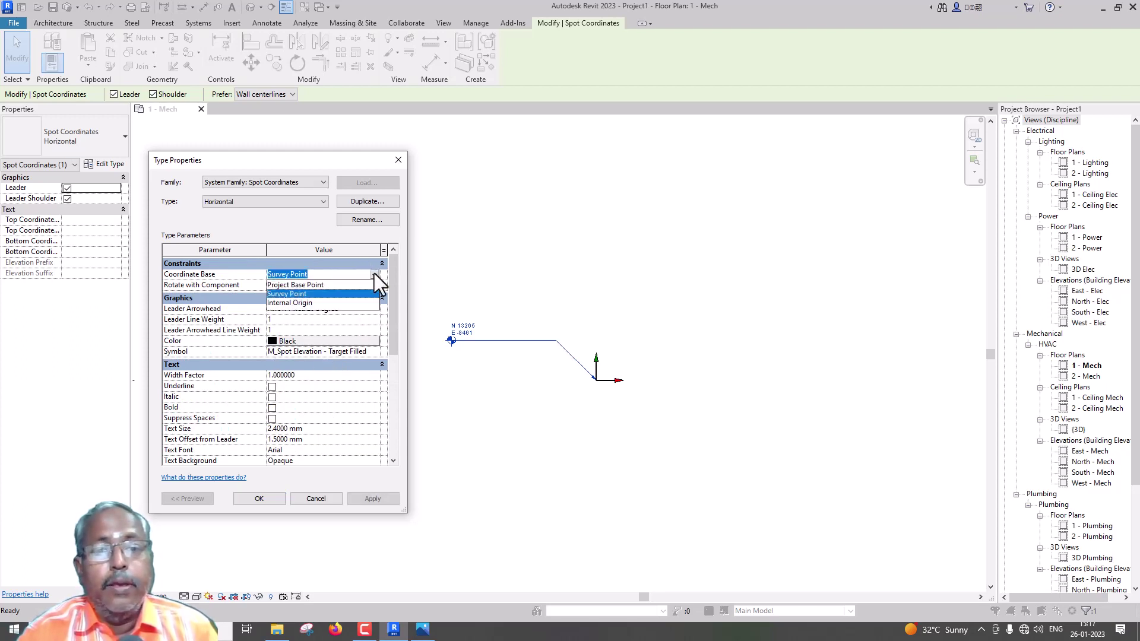
left_click(326, 284)
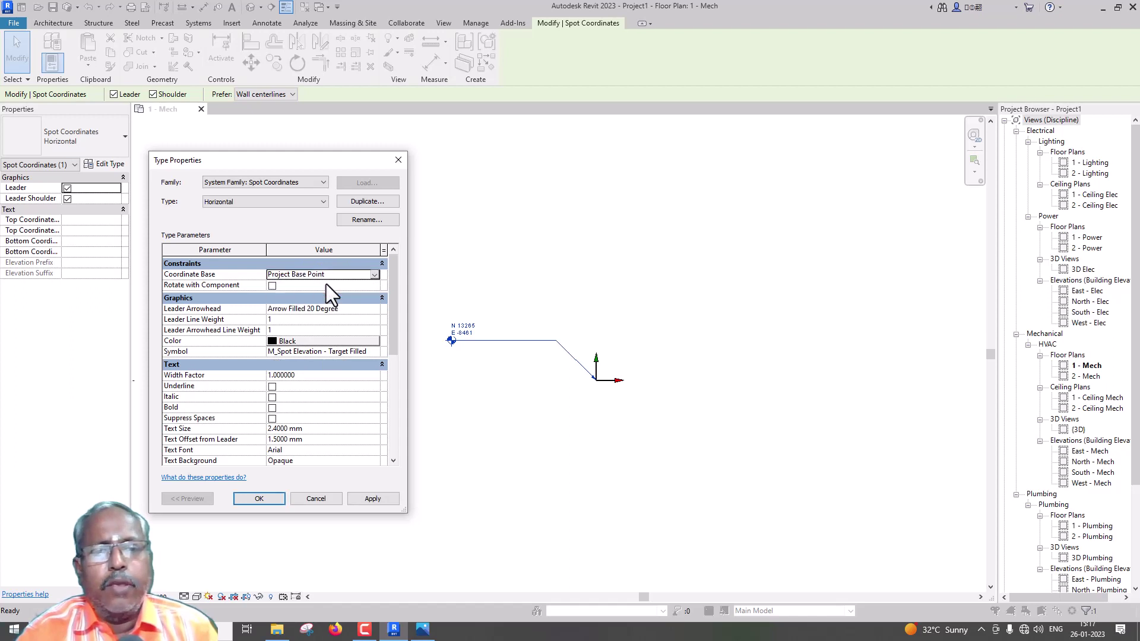
left_click(369, 498)
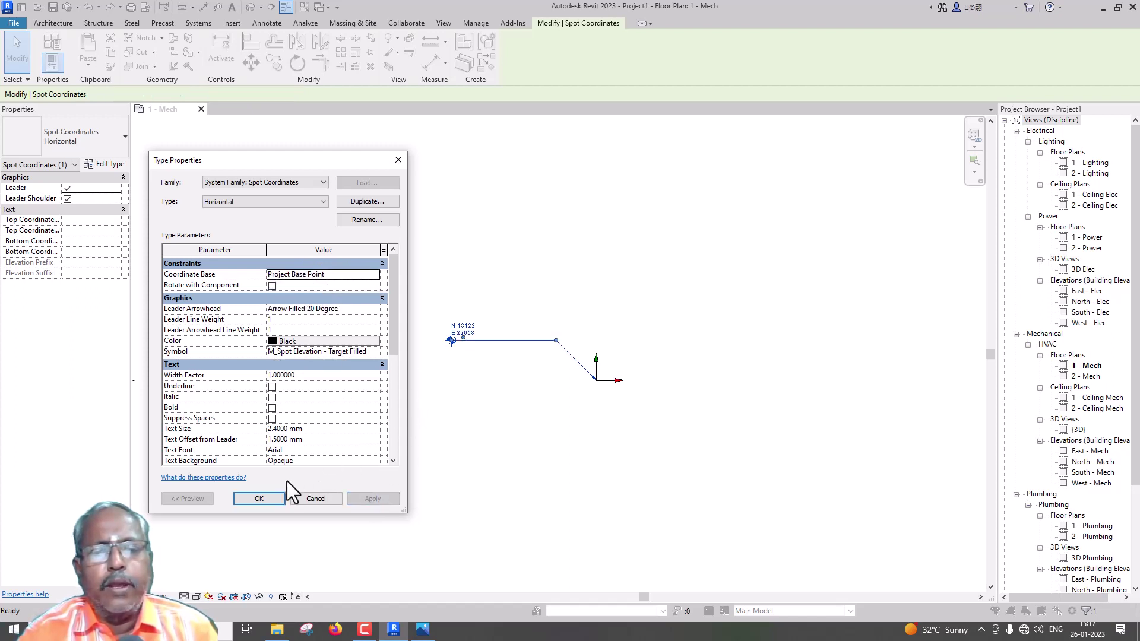
left_click(259, 498)
- Reopen the type and compare Coordinate Base as Survey Point, then Project Base Point
scroll(481, 304, "up", 4)
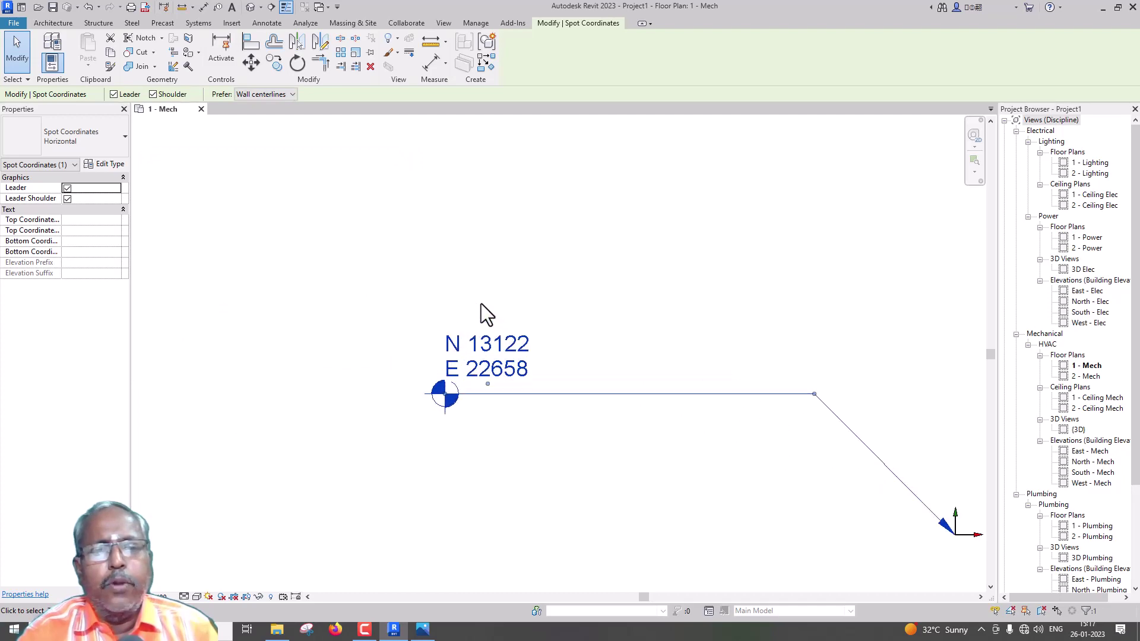
left_click(119, 165)
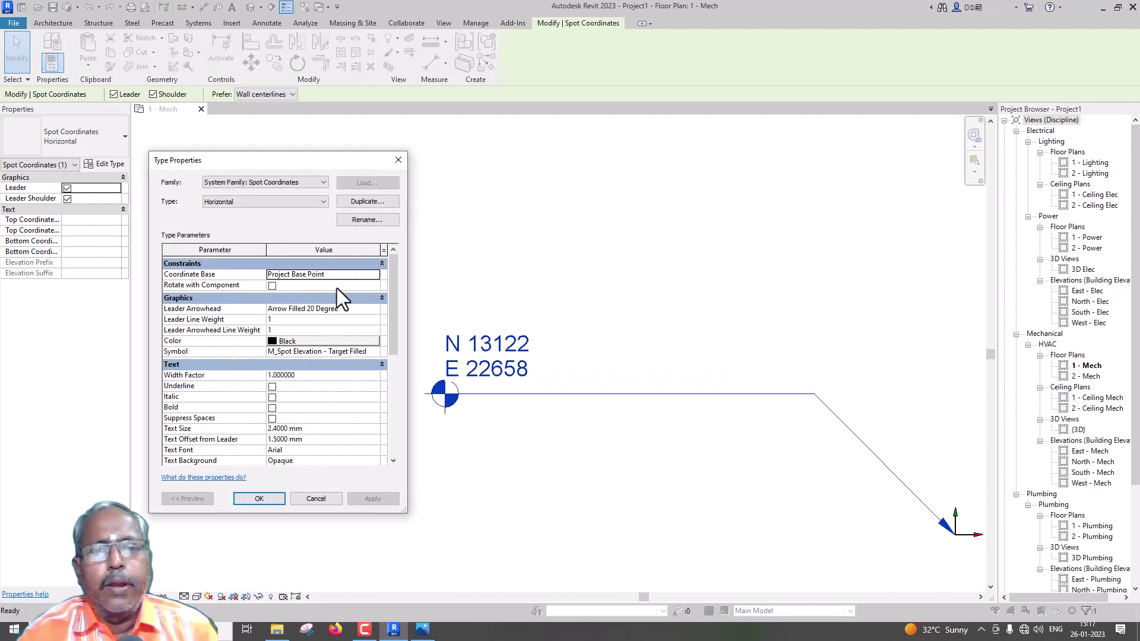
left_click(373, 277)
left_click(314, 297)
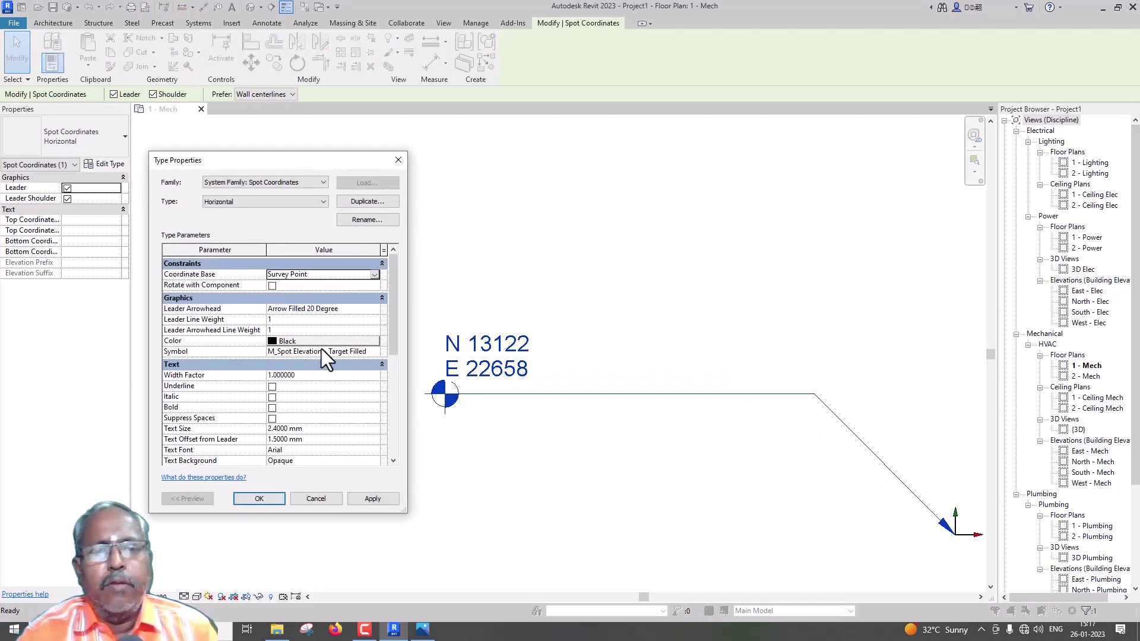
left_click(373, 498)
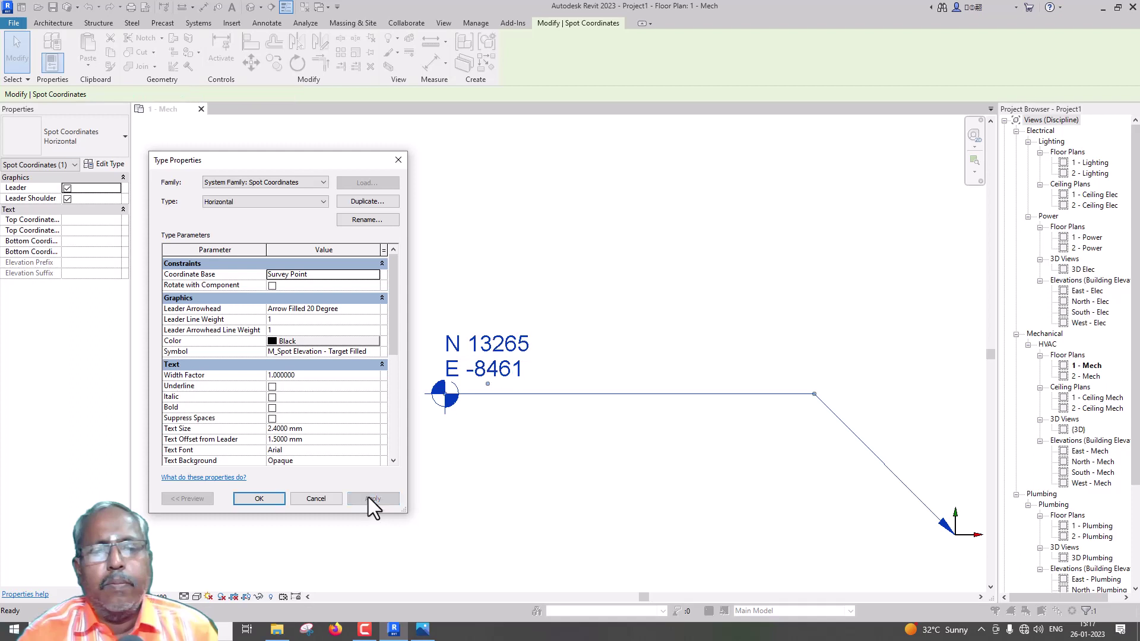
left_click(374, 275)
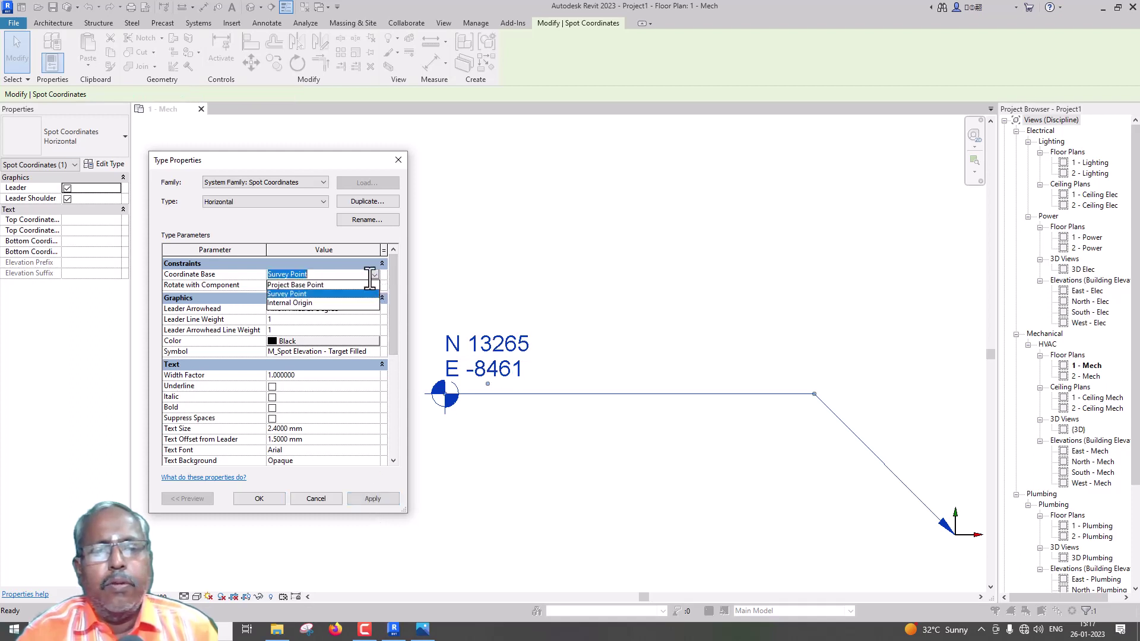
left_click(301, 286)
left_click(371, 499)
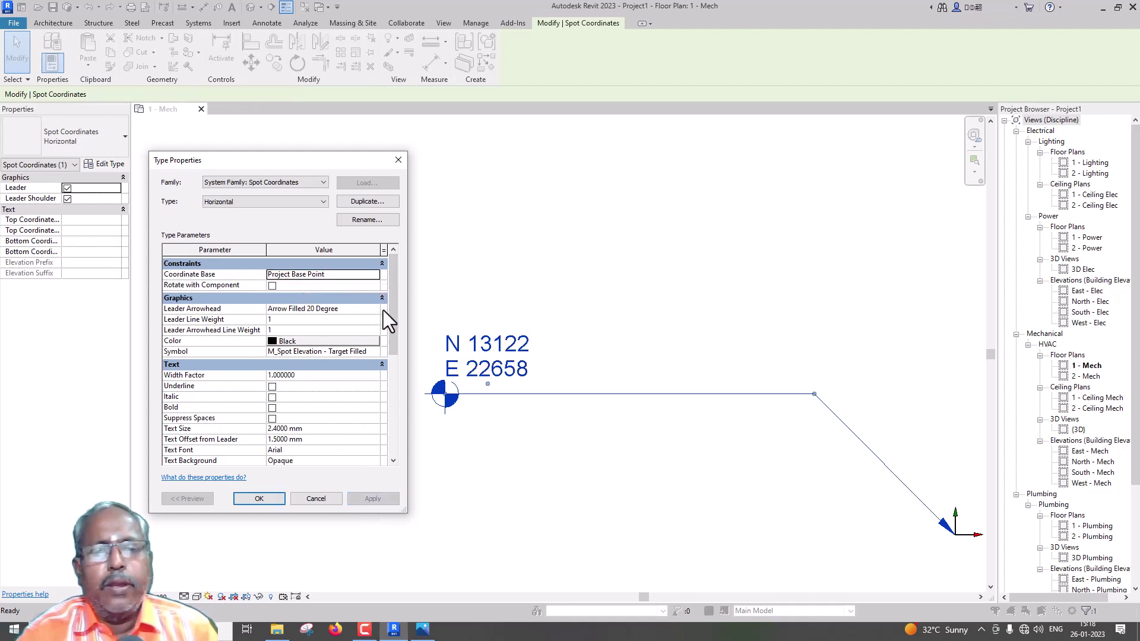
- Switch Coordinate Base to Internal Origin so the spot reads N 0, E 0, then minimize Revit
left_click(375, 276)
left_click(287, 302)
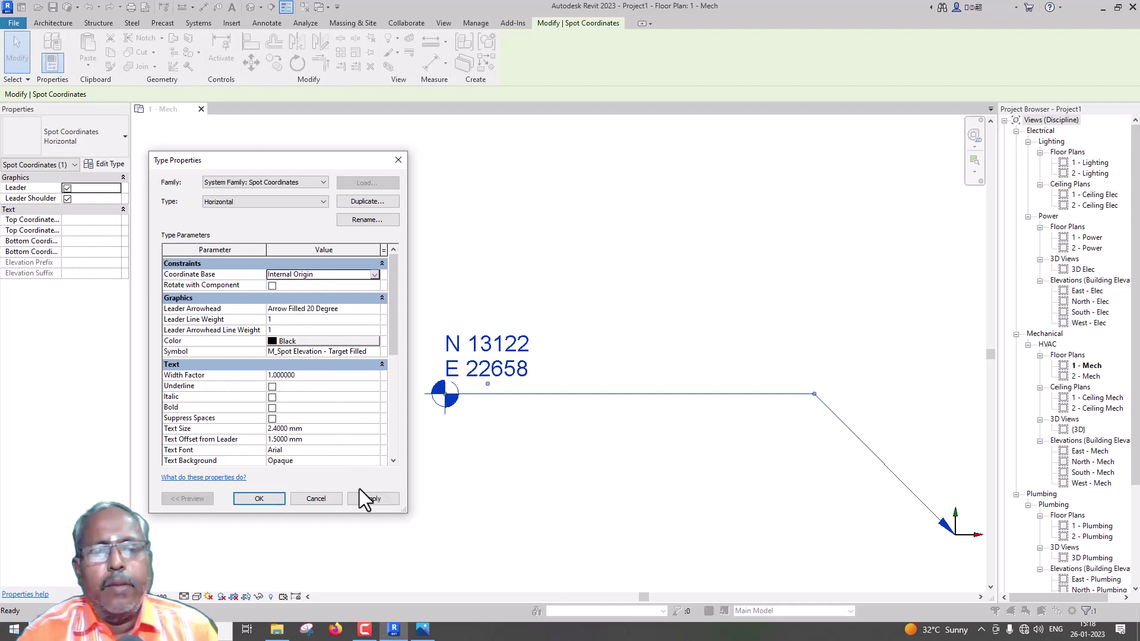
left_click(362, 498)
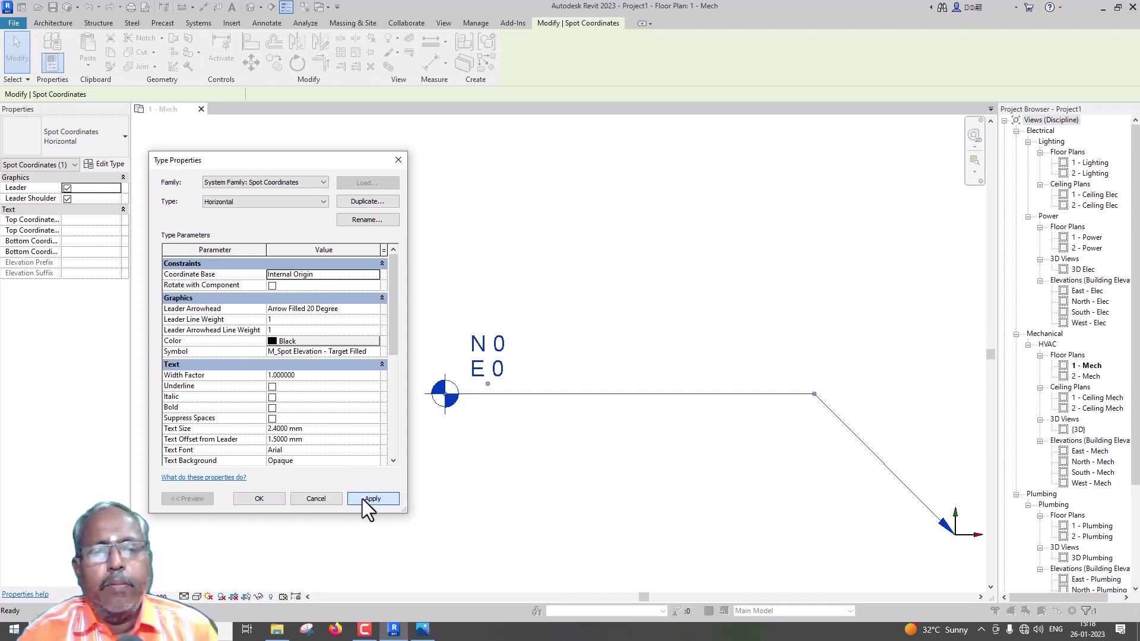
left_click(273, 500)
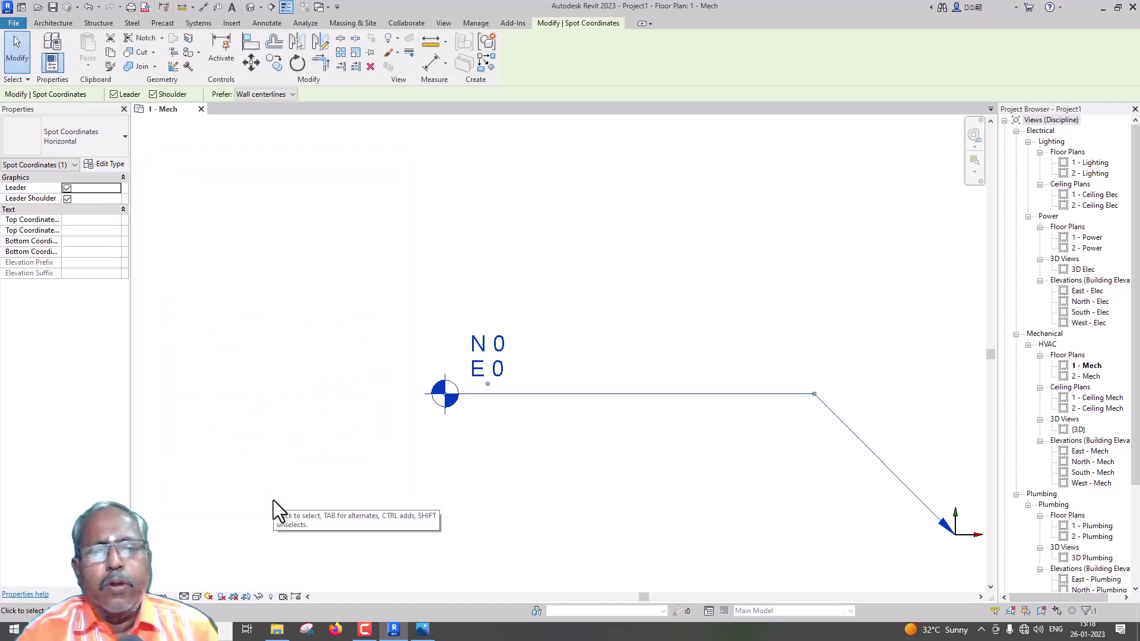
left_click(1104, 18)
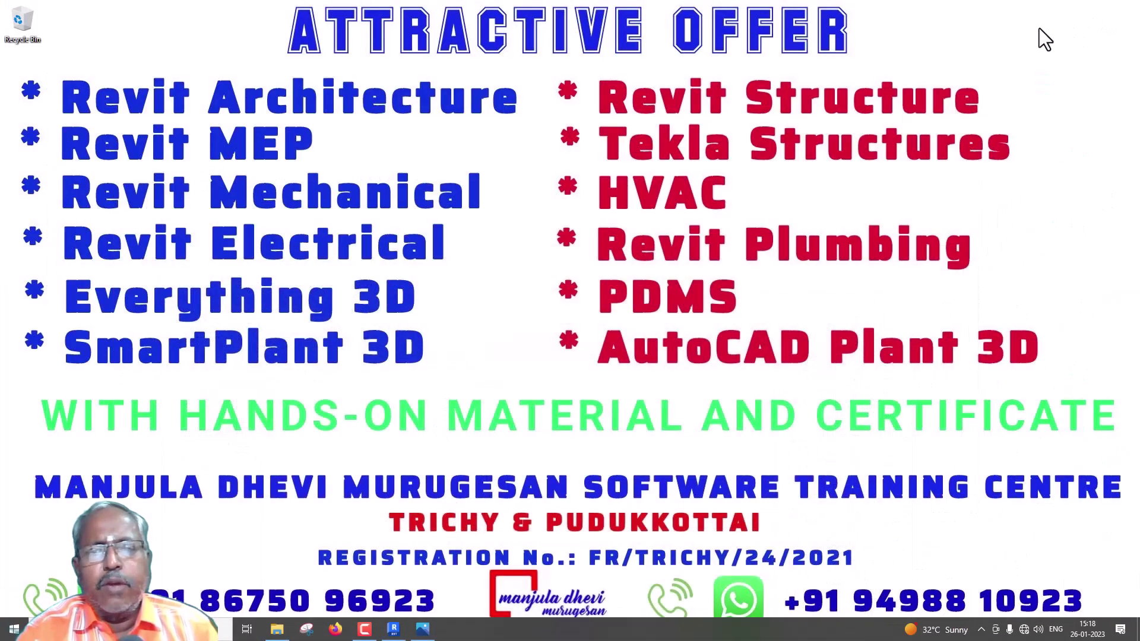
- View the internal.JPG notes on internal origin, base point and survey point, then return to Revit
left_click(424, 632)
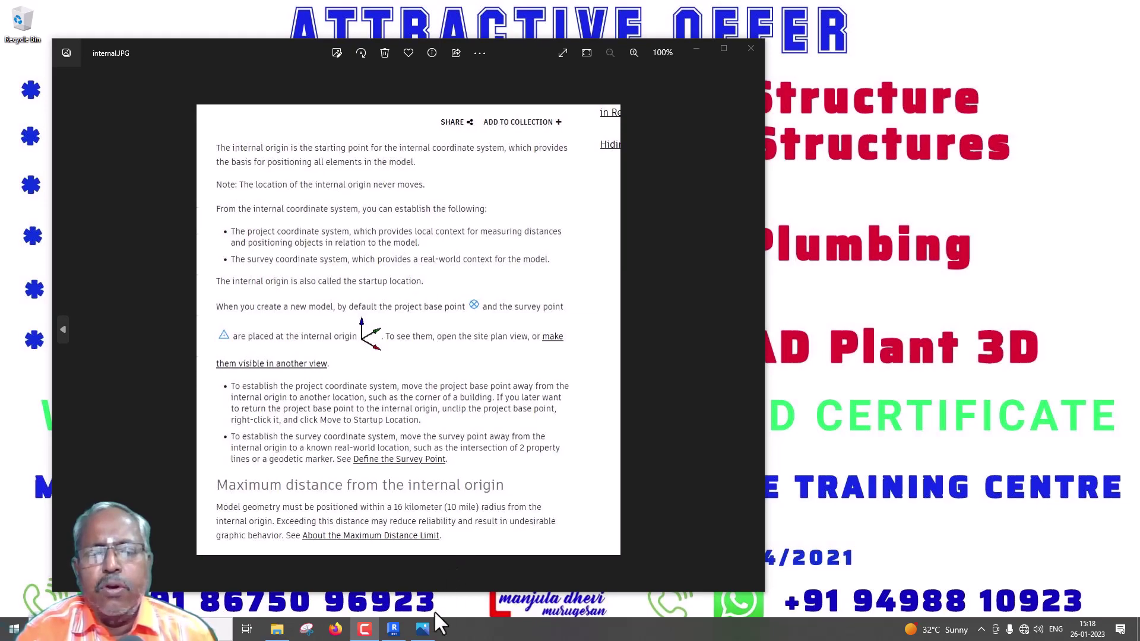
left_click(395, 631)
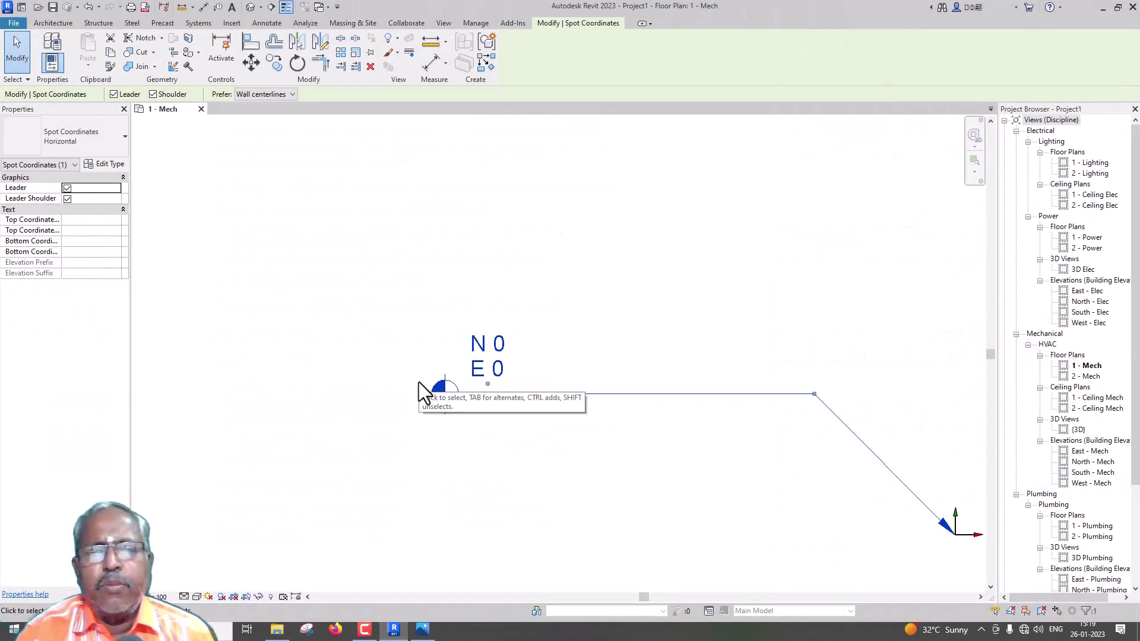
- Zoom out the 1 - Mech plan to show origin, base point, survey point and spot coordinate
scroll(419, 382, "down", 8)
scroll(418, 370, "down", 2)
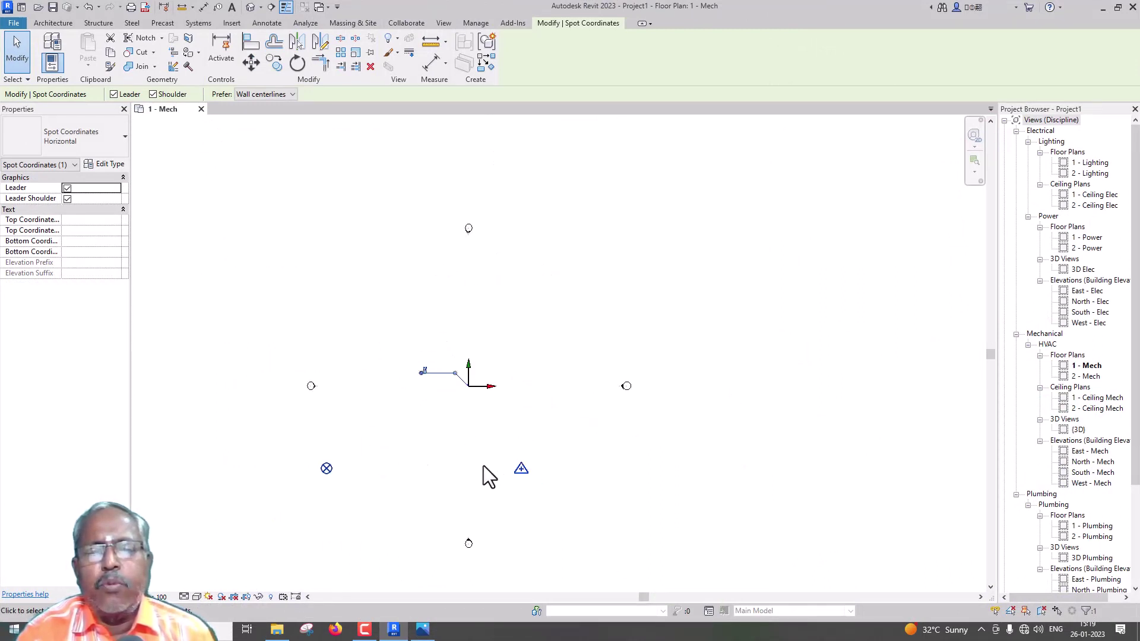
left_click(1104, 7)
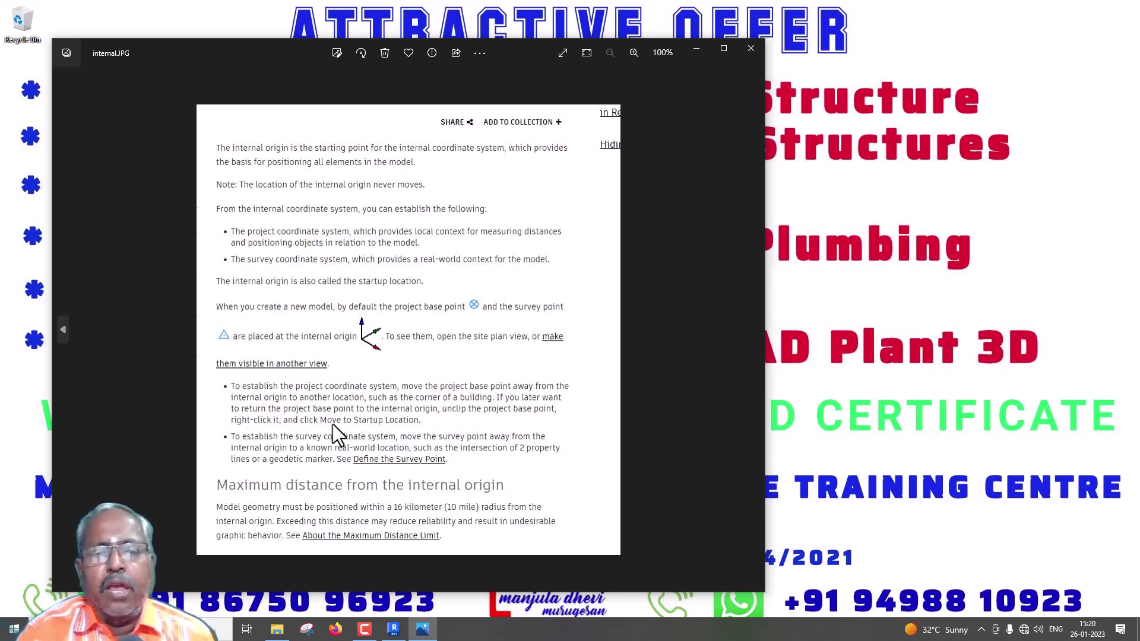
- Move the project base point to the internal origin from its right-click menu
left_click(402, 630)
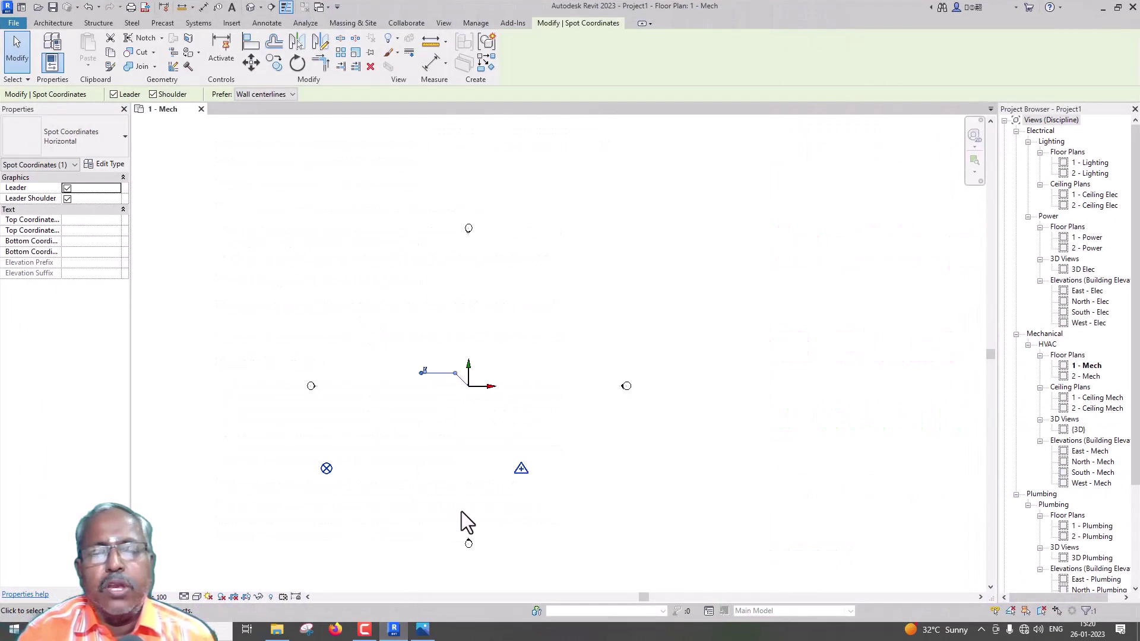
left_click(327, 469)
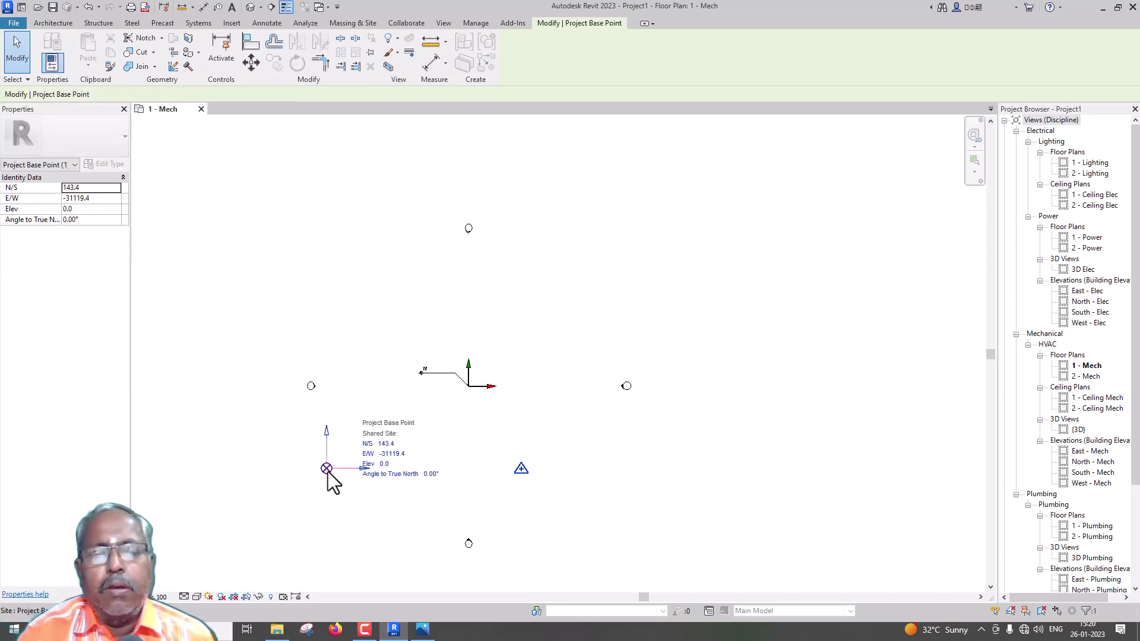
right_click(328, 471)
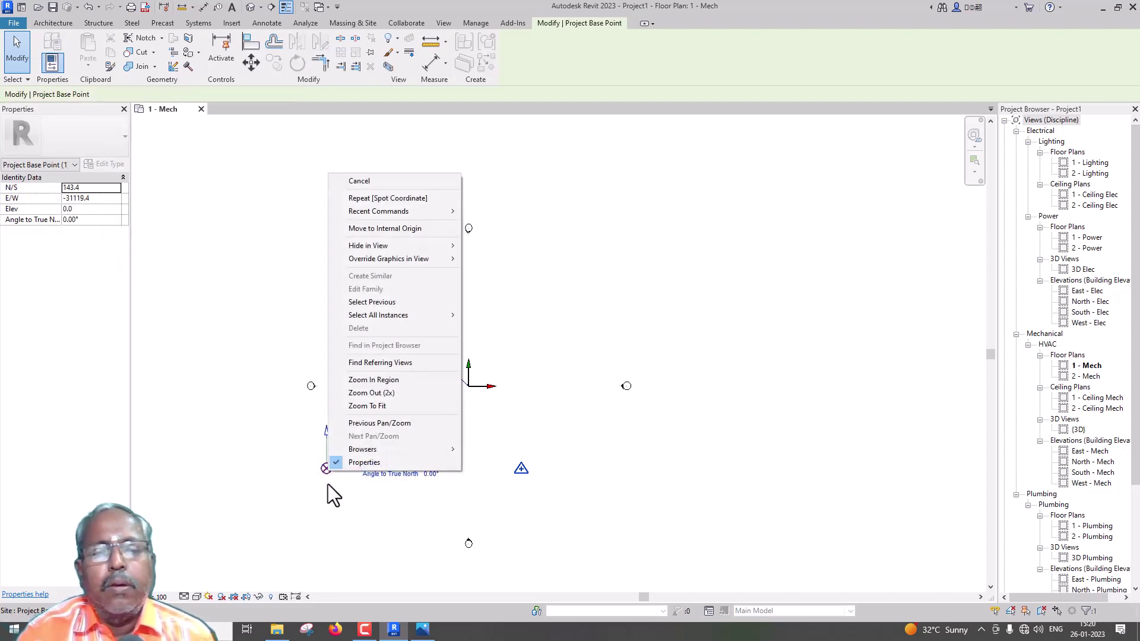
key("Escape")
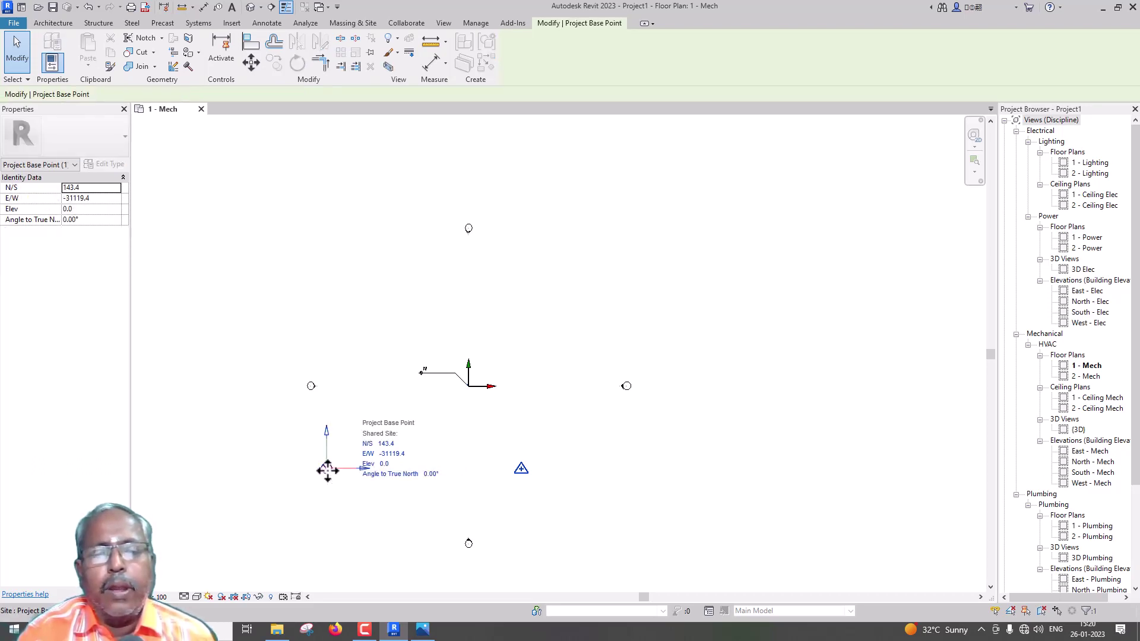
right_click(328, 471)
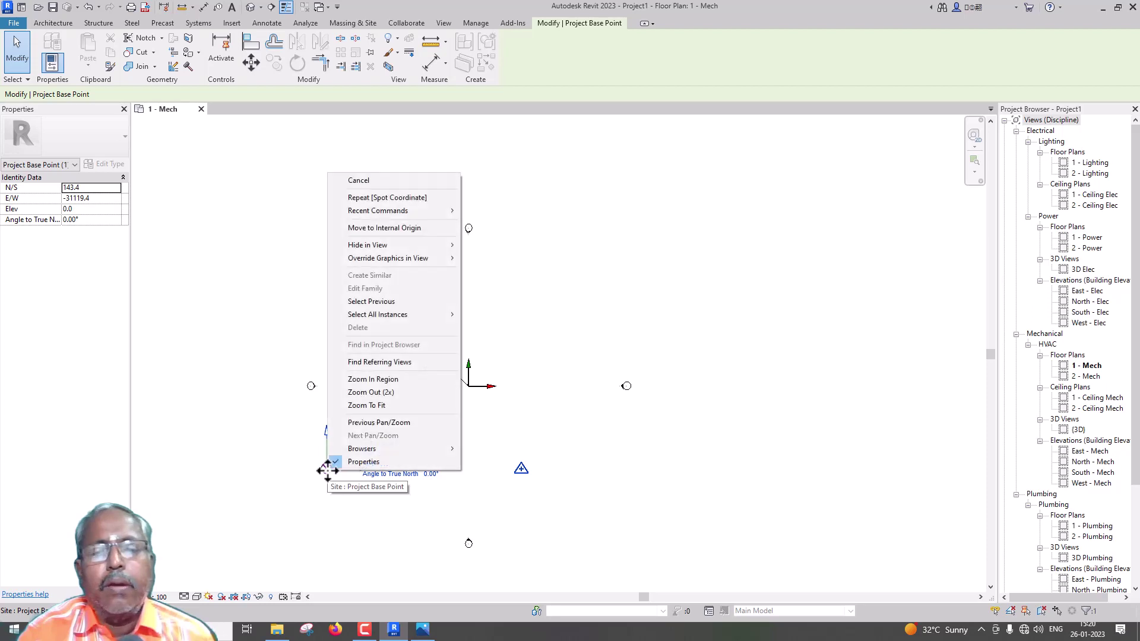
left_click(419, 228)
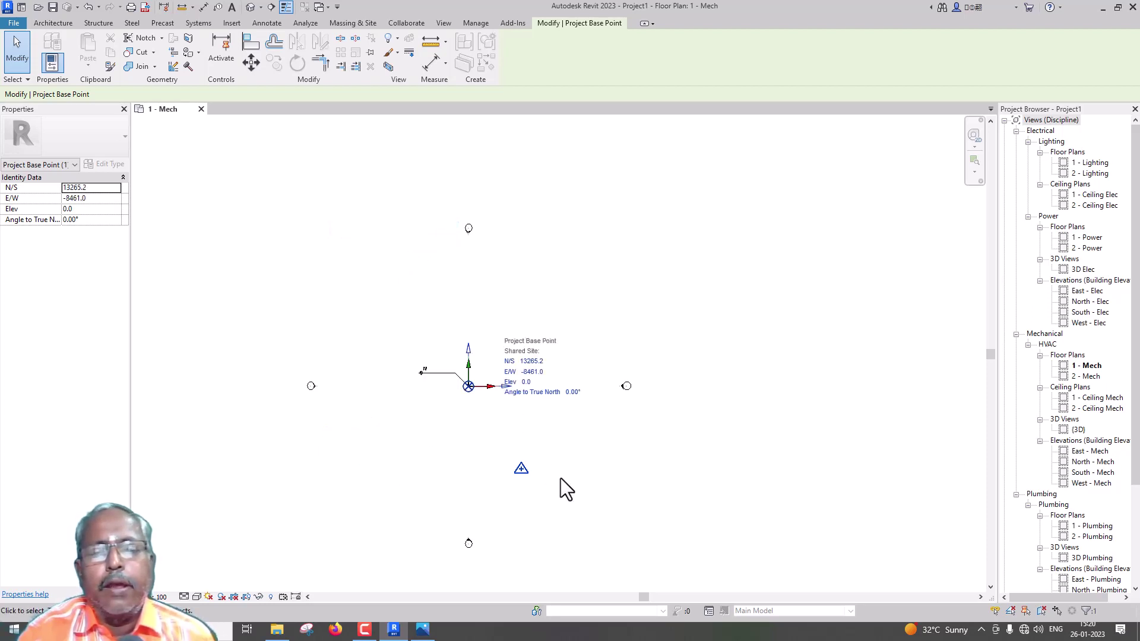
- Select the survey point to show its N/S 0.0, E/W 0.0 coordinates, then minimize Revit
right_click(521, 470)
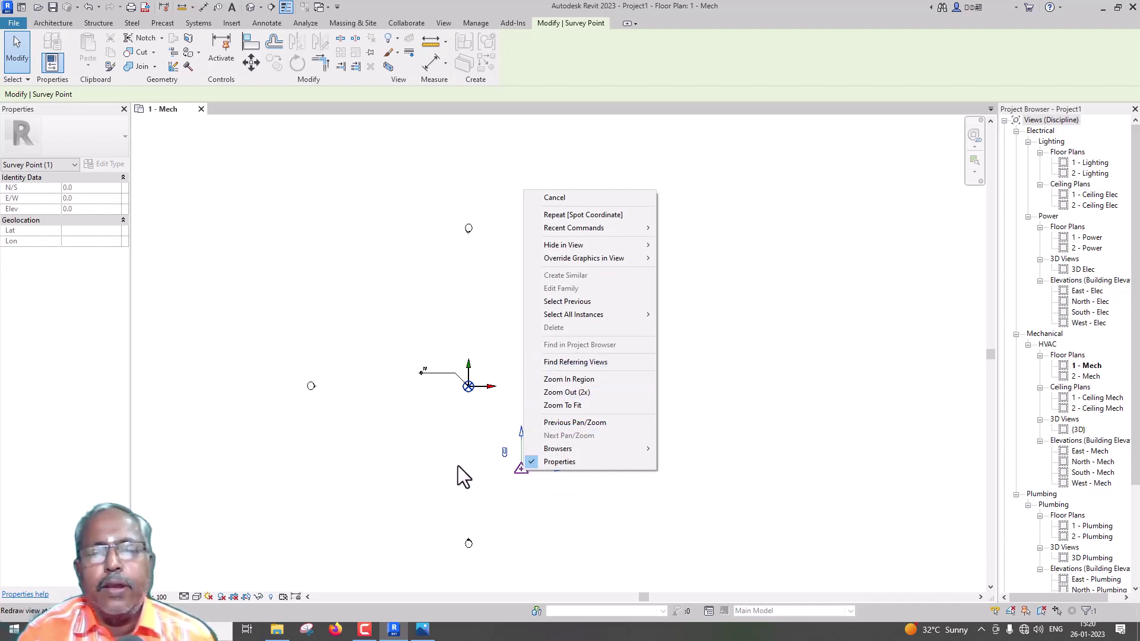
key("Escape")
key("Escape")
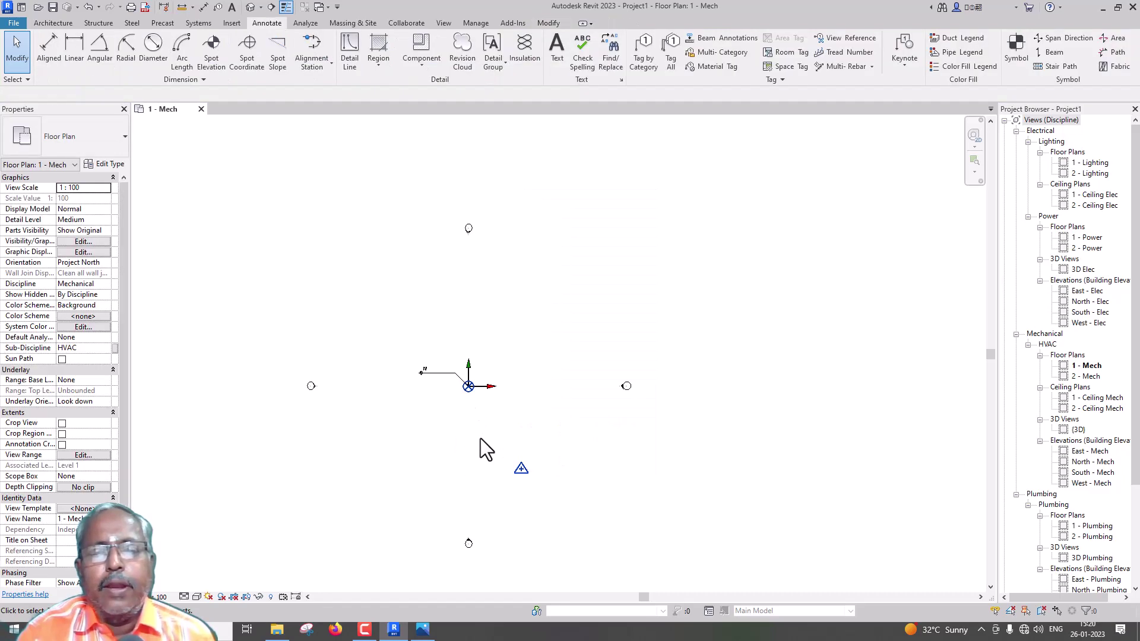
left_click(521, 470)
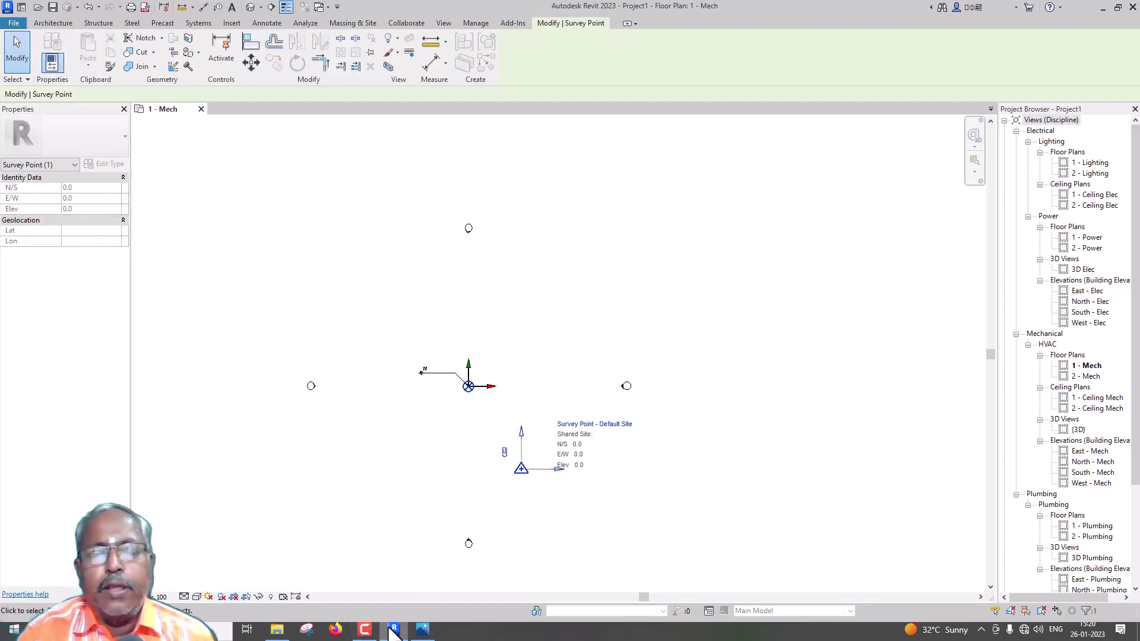
left_click(393, 630)
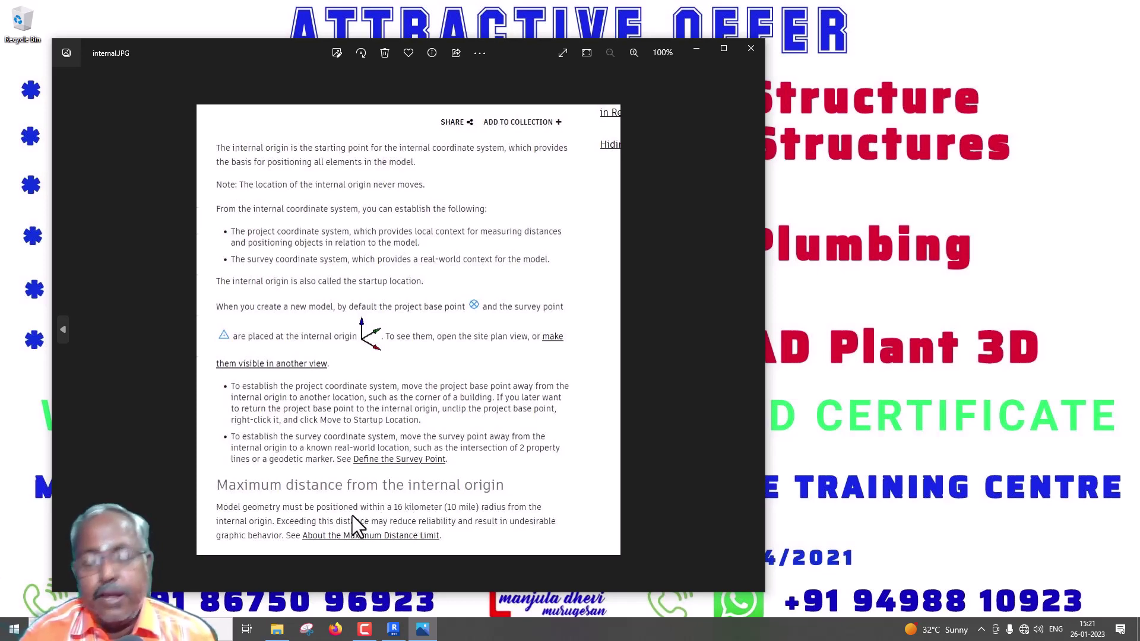
- Advance the Photos viewer to Project Base Point.JPG
key("Right")
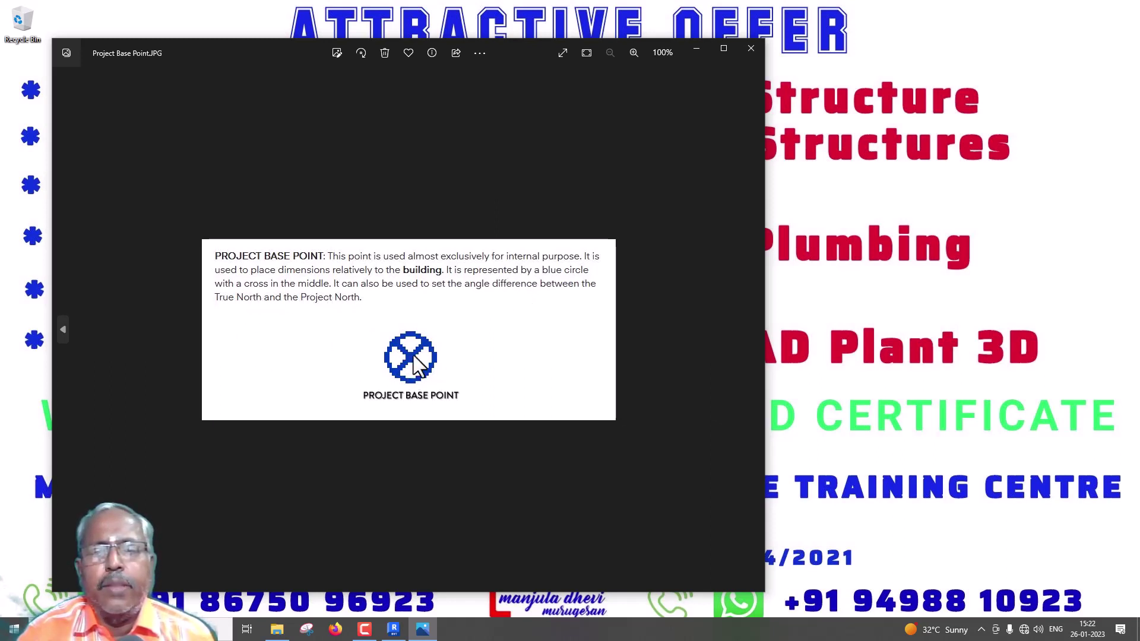
- Check the project base point (N/S 13265.2, E/W -8461.0) against the survey point and the reference image
left_click(394, 629)
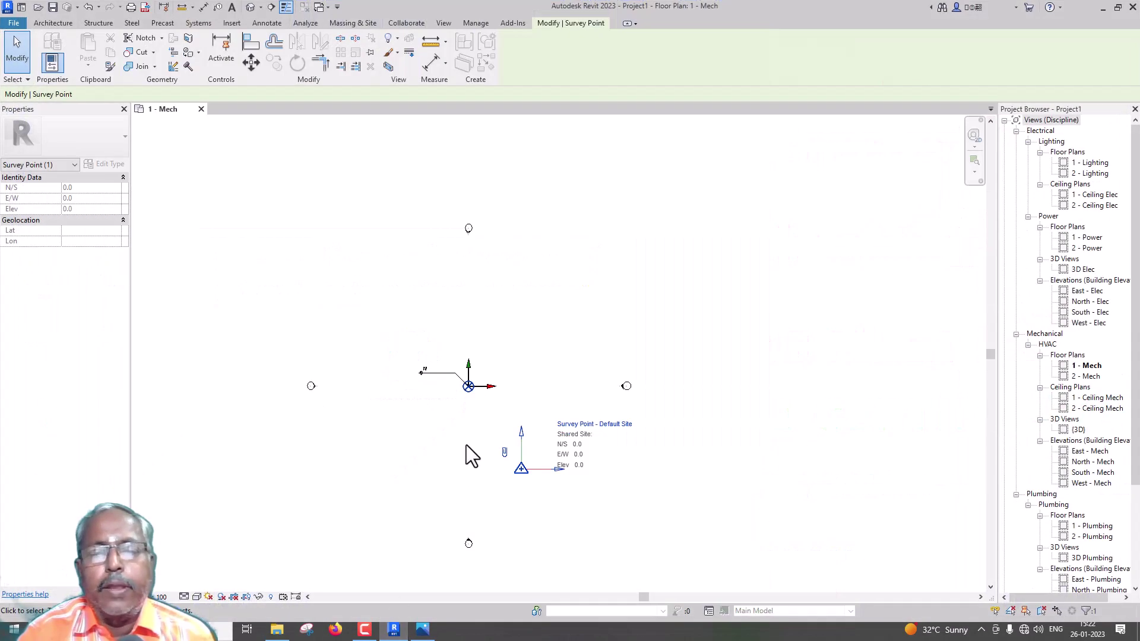
left_click(468, 386)
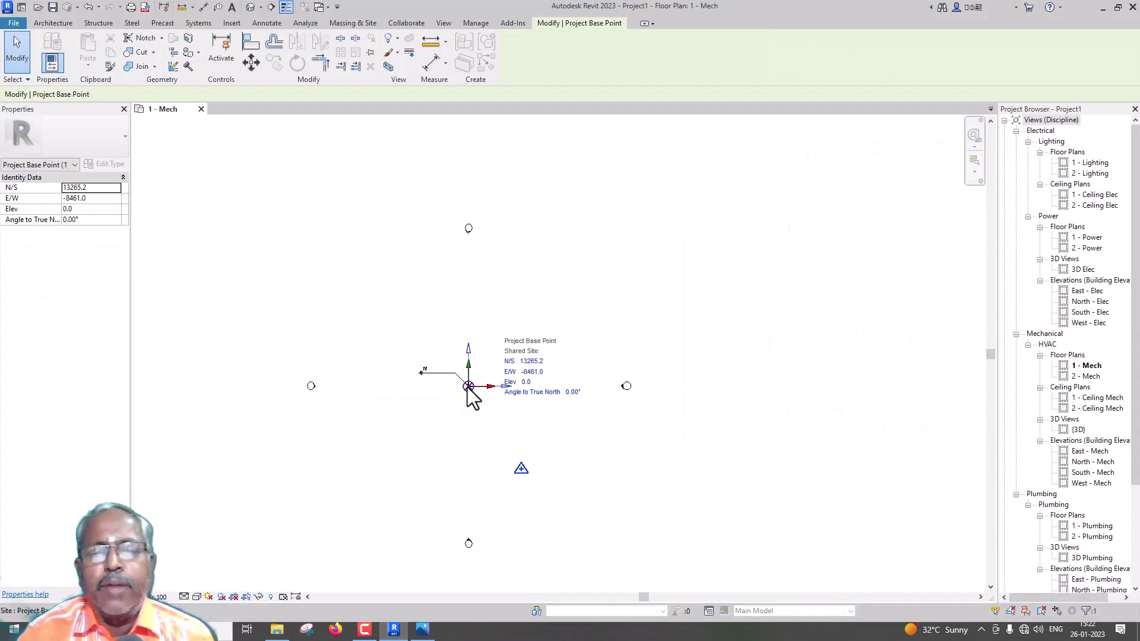
left_click(520, 468)
left_click(422, 630)
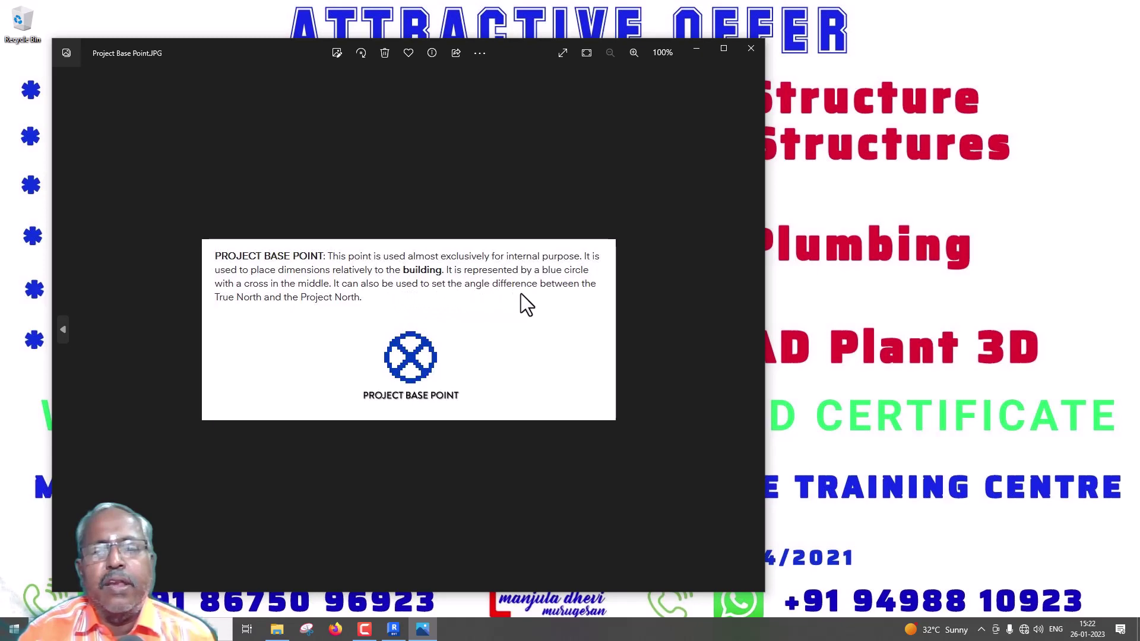
left_click(394, 630)
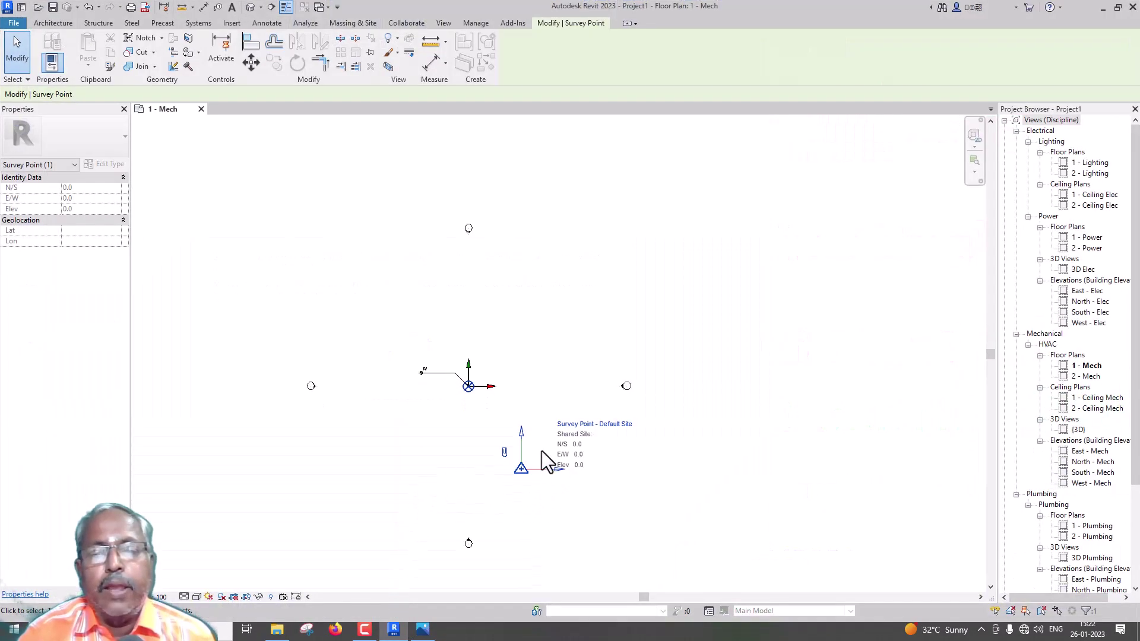
left_click(468, 385)
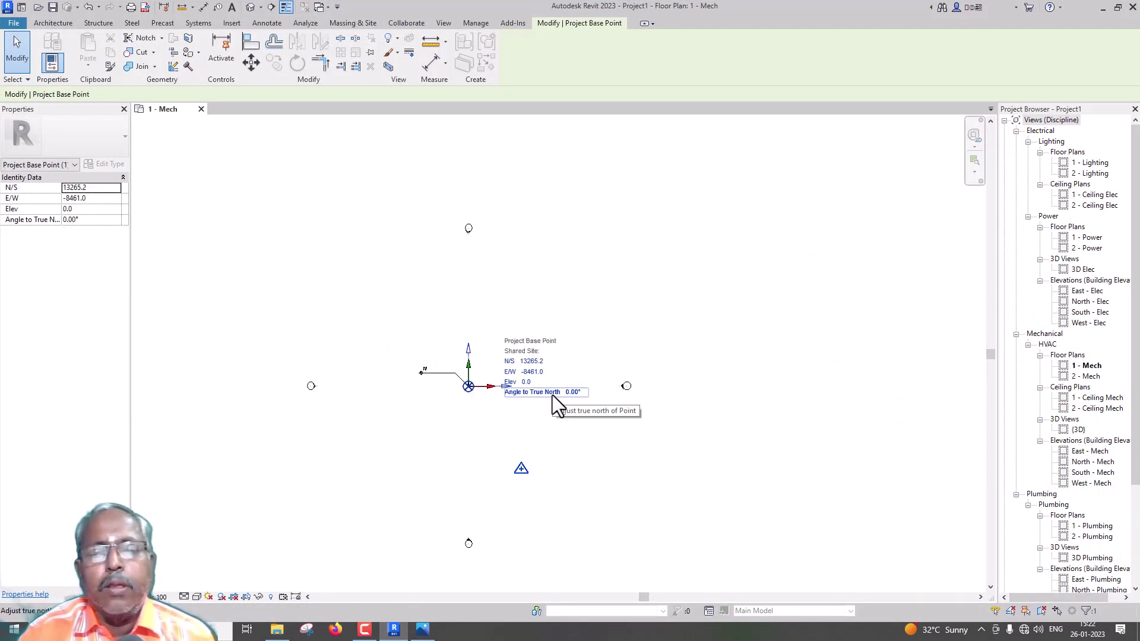
left_click(393, 629)
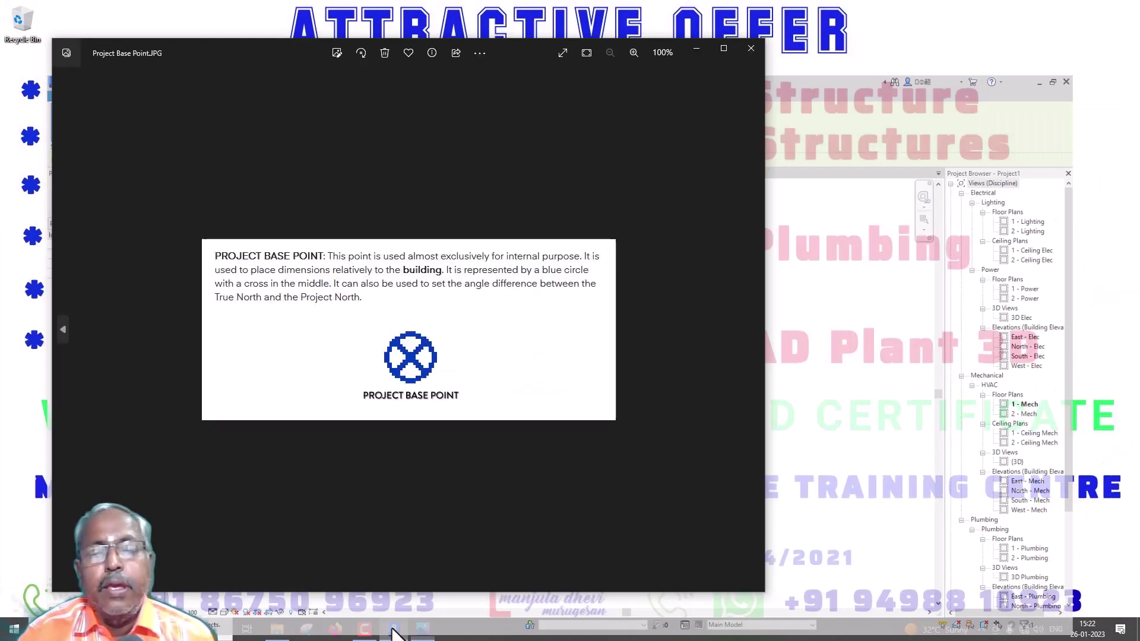
- Show Survey Point.JPG in Photos, then return to Revit's 1 - Mech floor plan
key("Right")
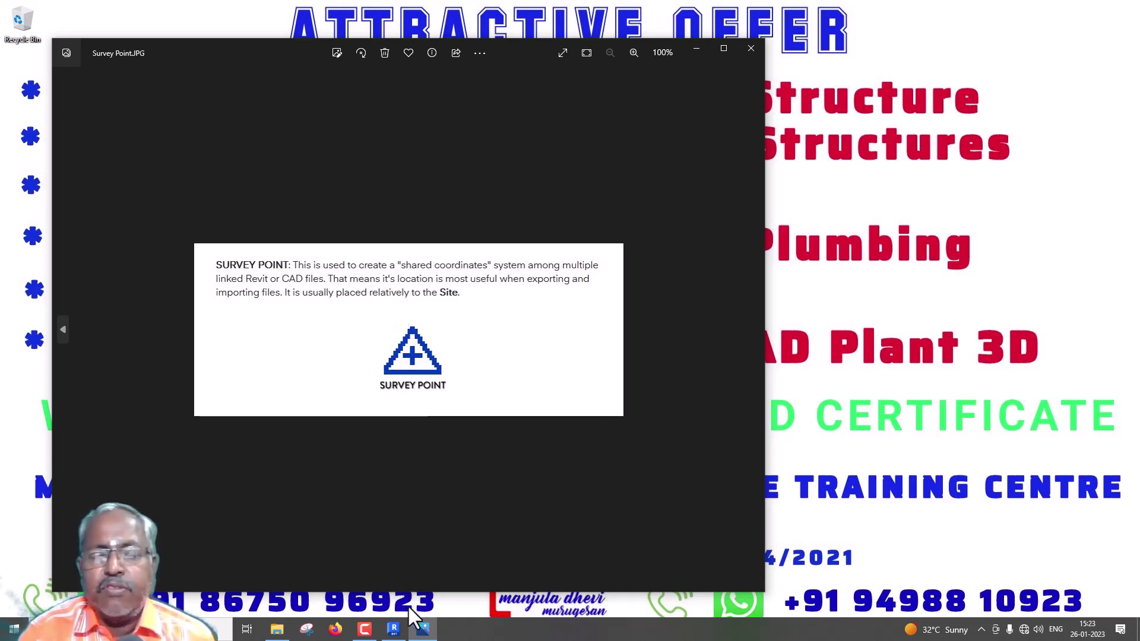
left_click(393, 629)
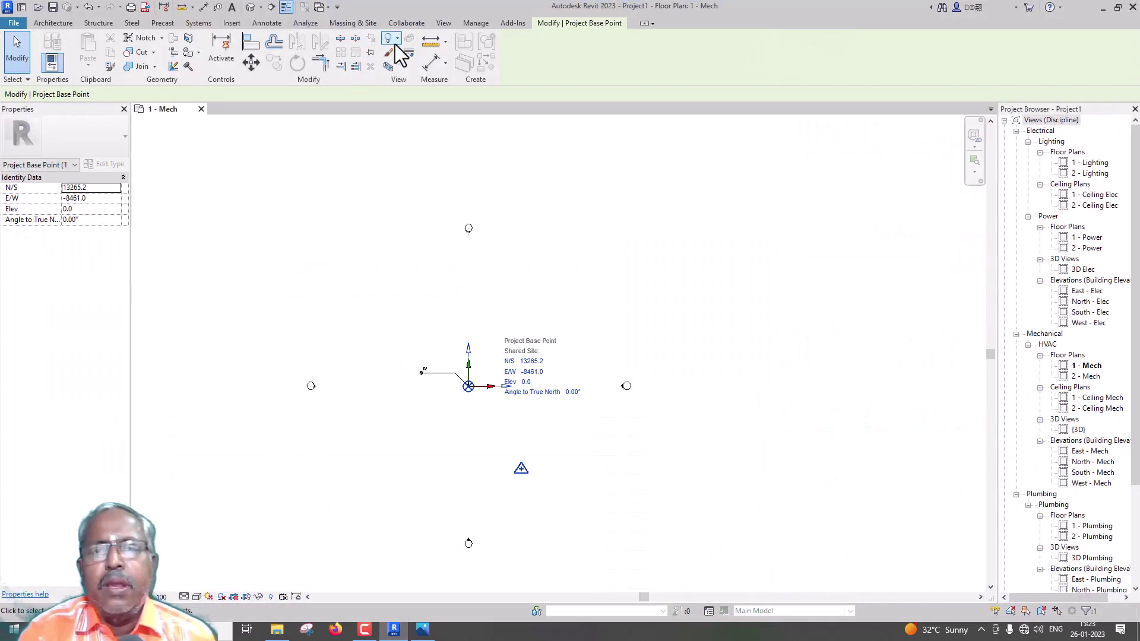
- Expand Coordinates under Manage > Project Location to review the commands, then close it unused
left_click(472, 24)
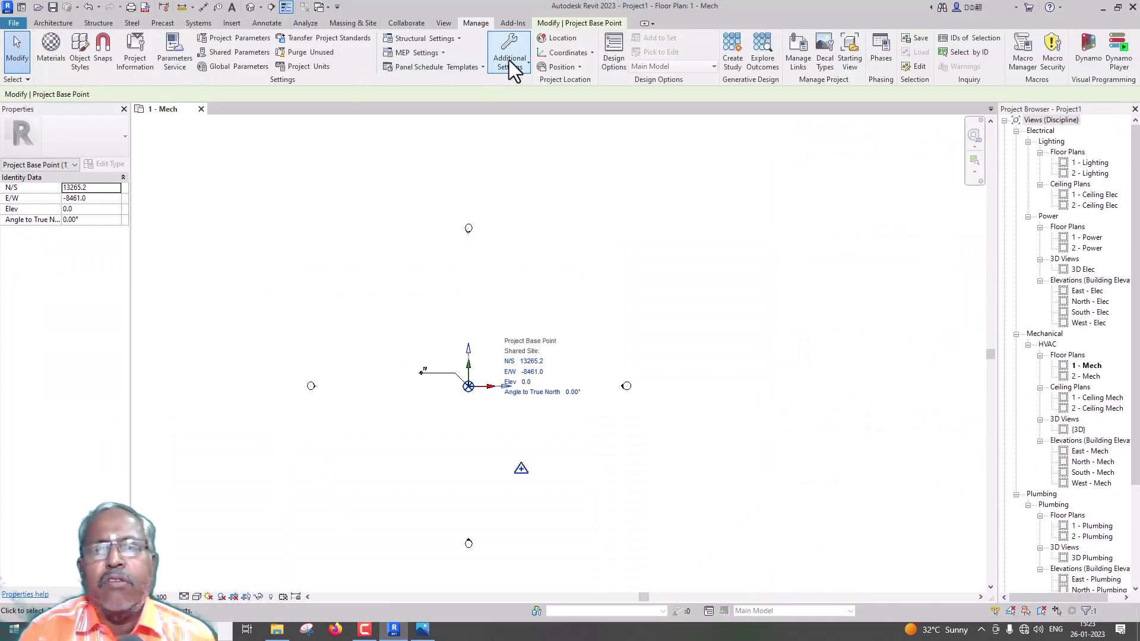
left_click(589, 56)
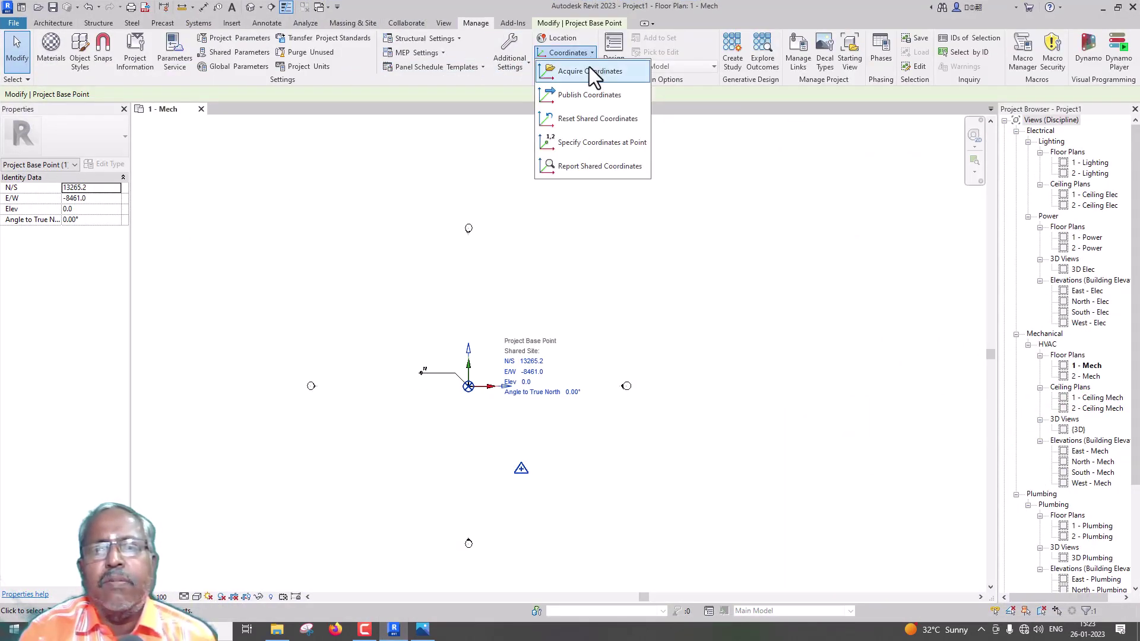
left_click(553, 4)
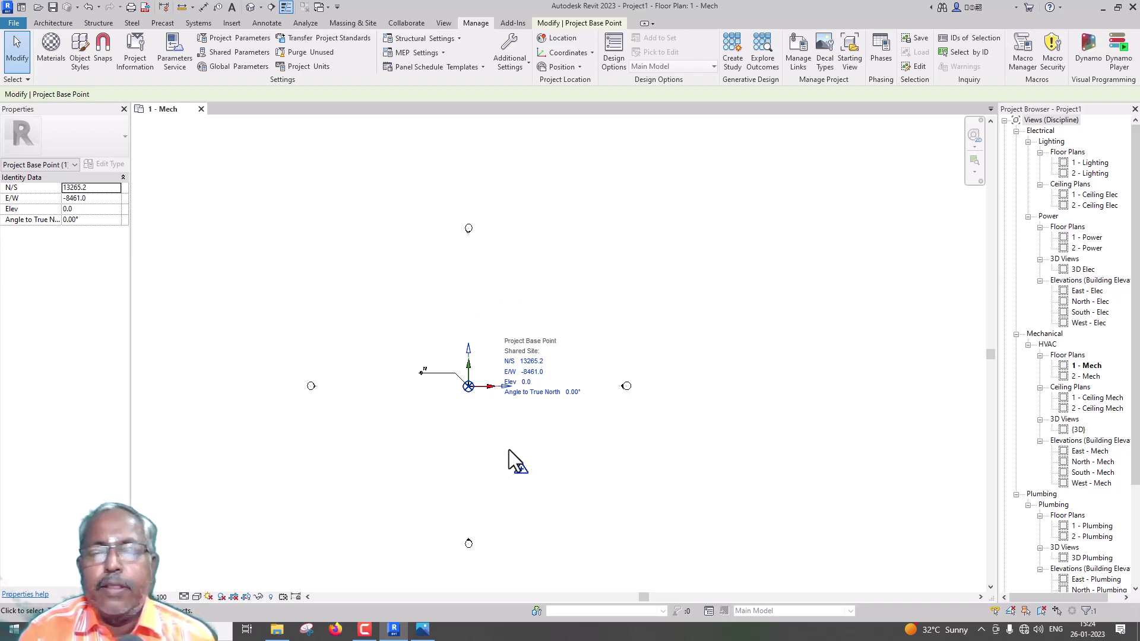
- Drag the project base point down-left off the origin to N/S 8713.4, E/W -22495.6
left_click(520, 468)
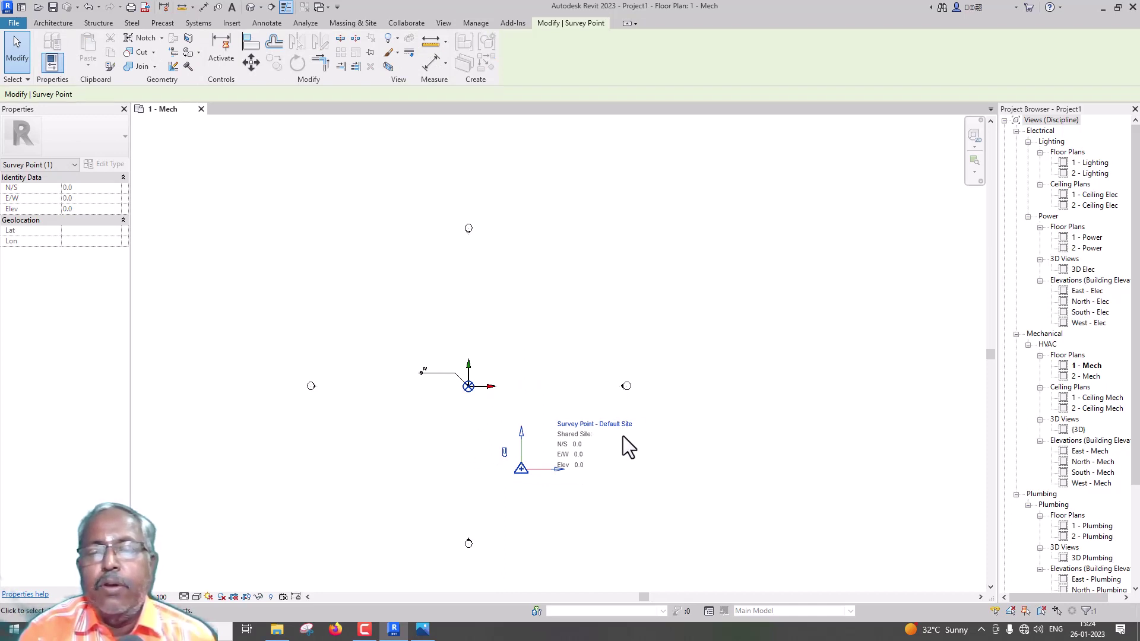
left_click(472, 391)
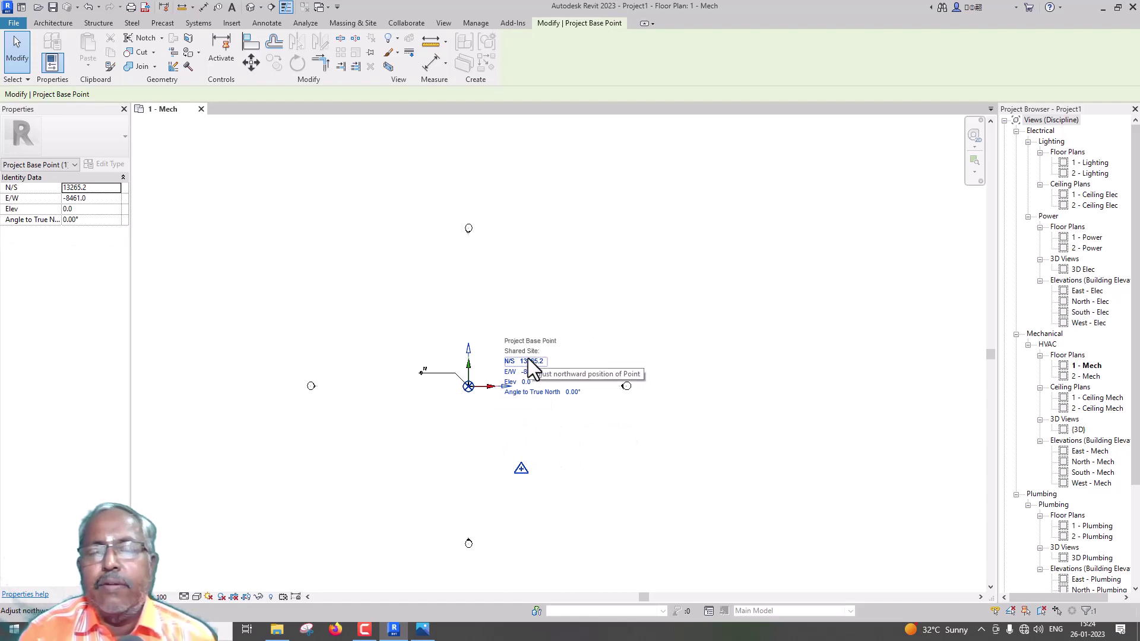
left_click(612, 415)
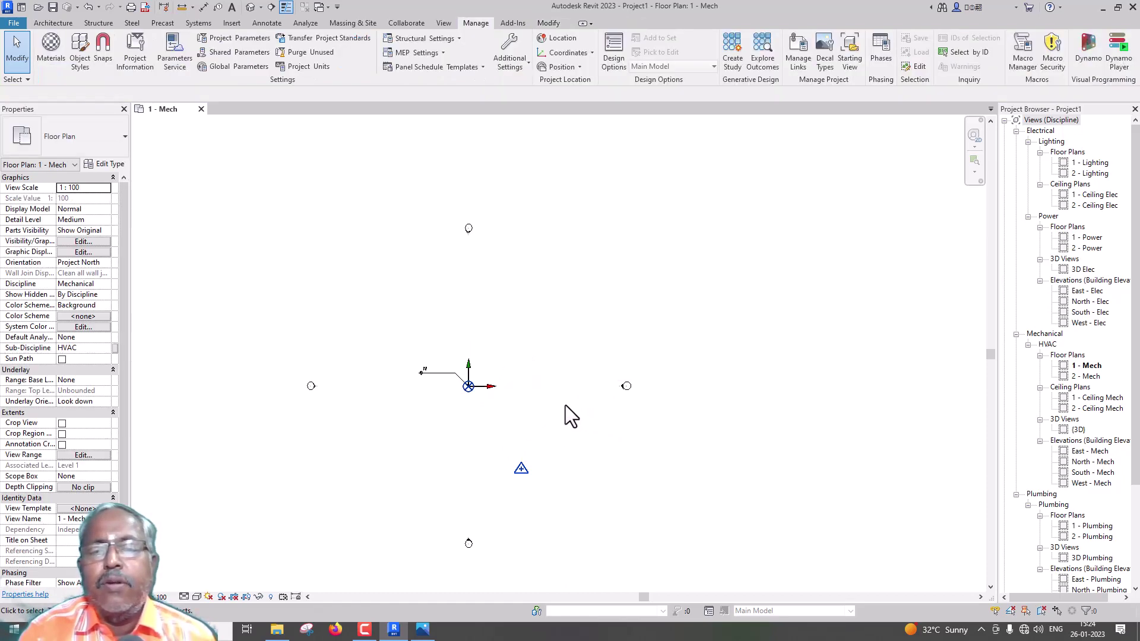
left_click(478, 392)
left_click_drag(471, 389, 380, 414)
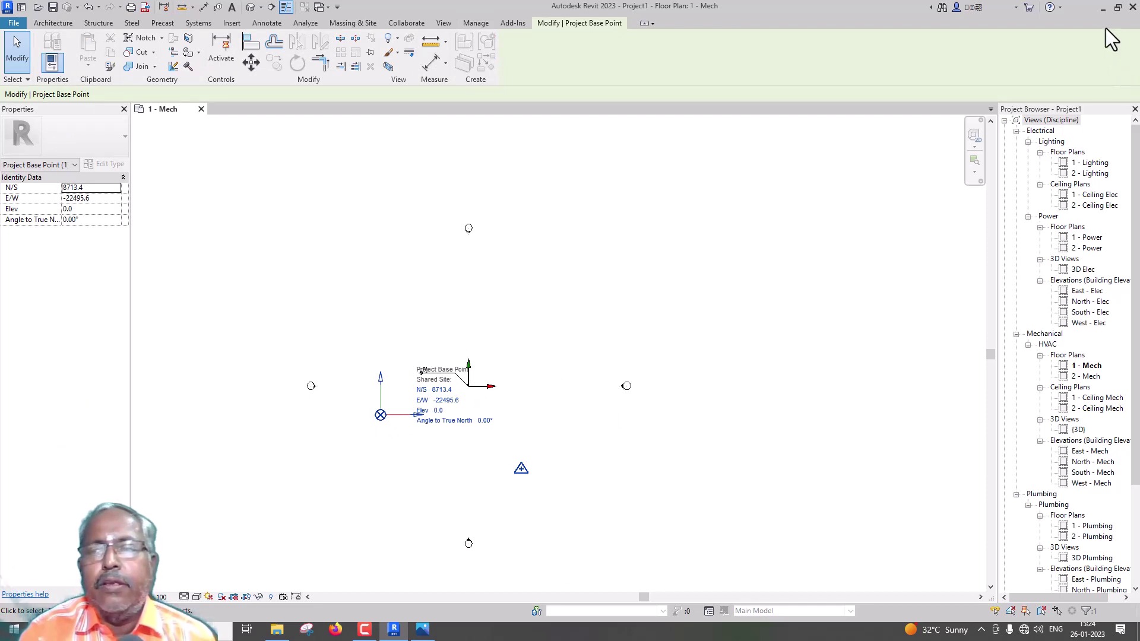
- Minimize Revit to glance at the Survey Point image, then restore the floor plan
left_click(1103, 11)
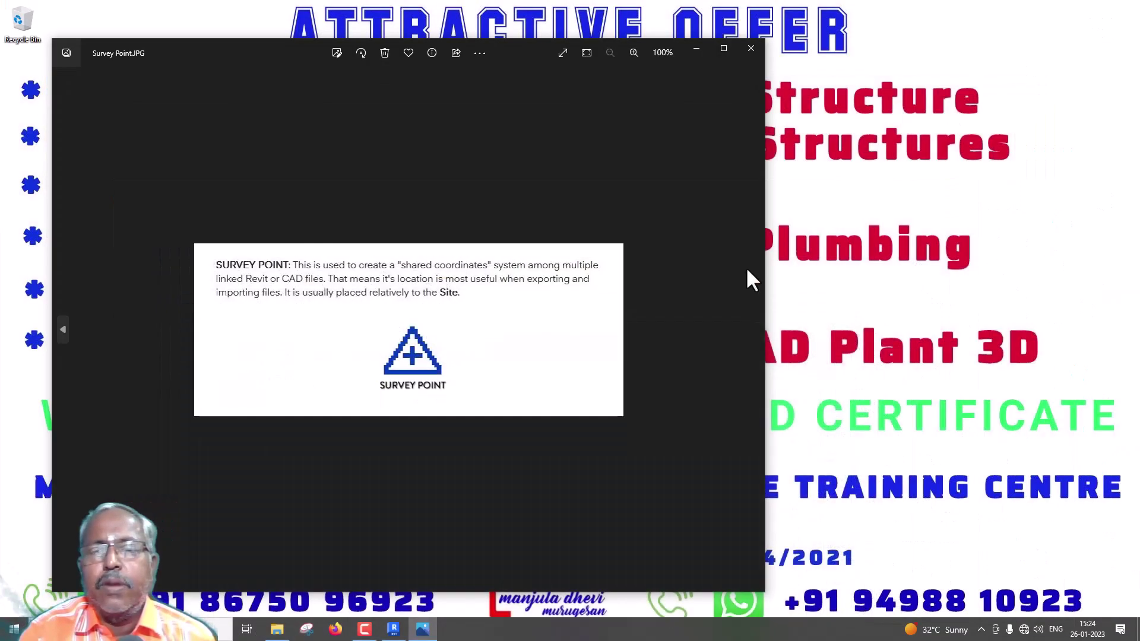
left_click(696, 49)
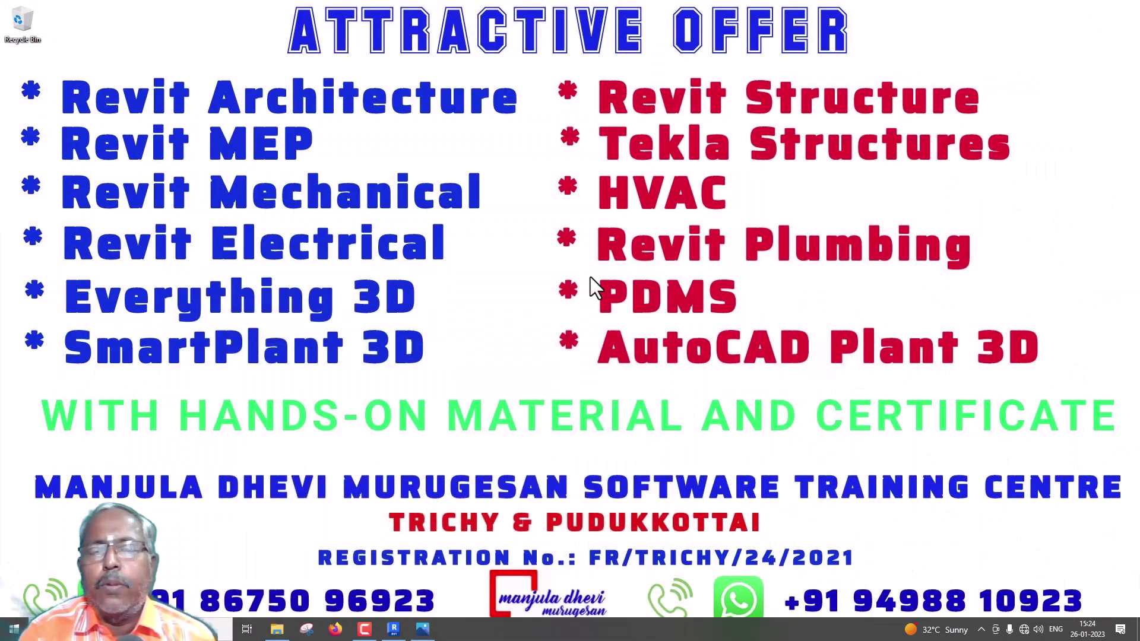
left_click(392, 630)
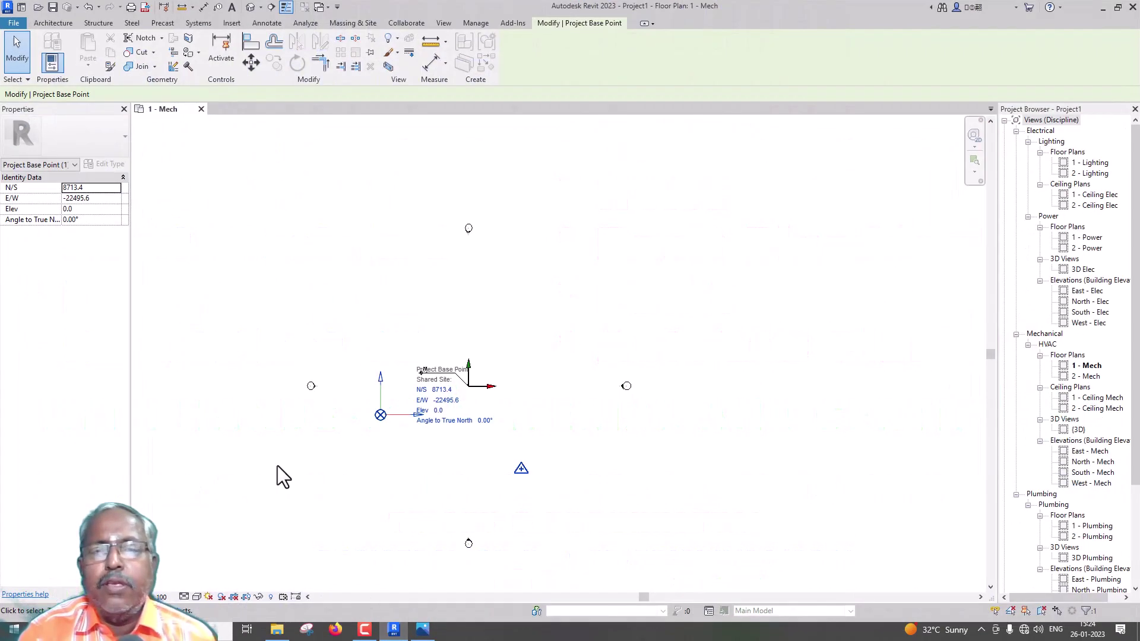
- Review the Positioning options in the Import/Link RVT dialog, then cancel without linking
left_click(231, 23)
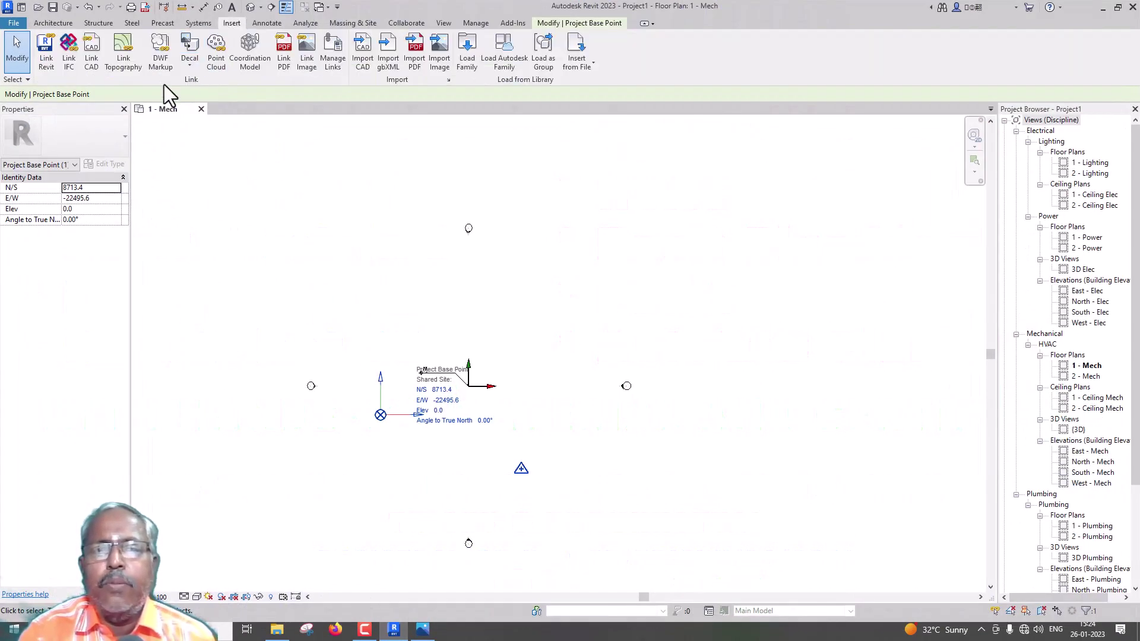
left_click(48, 69)
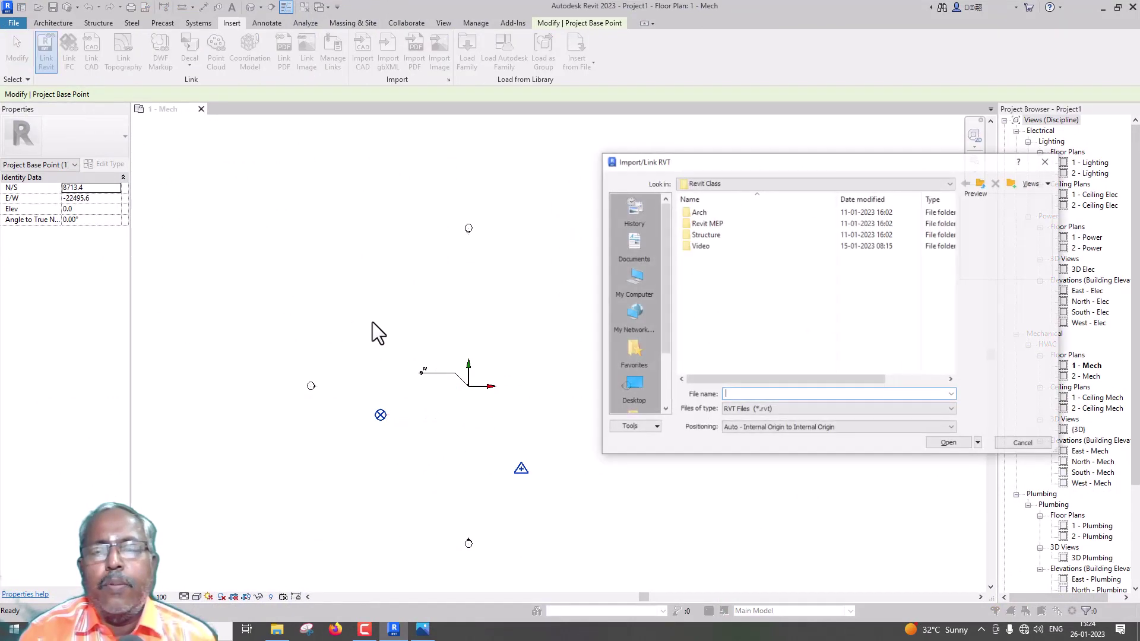
left_click(796, 427)
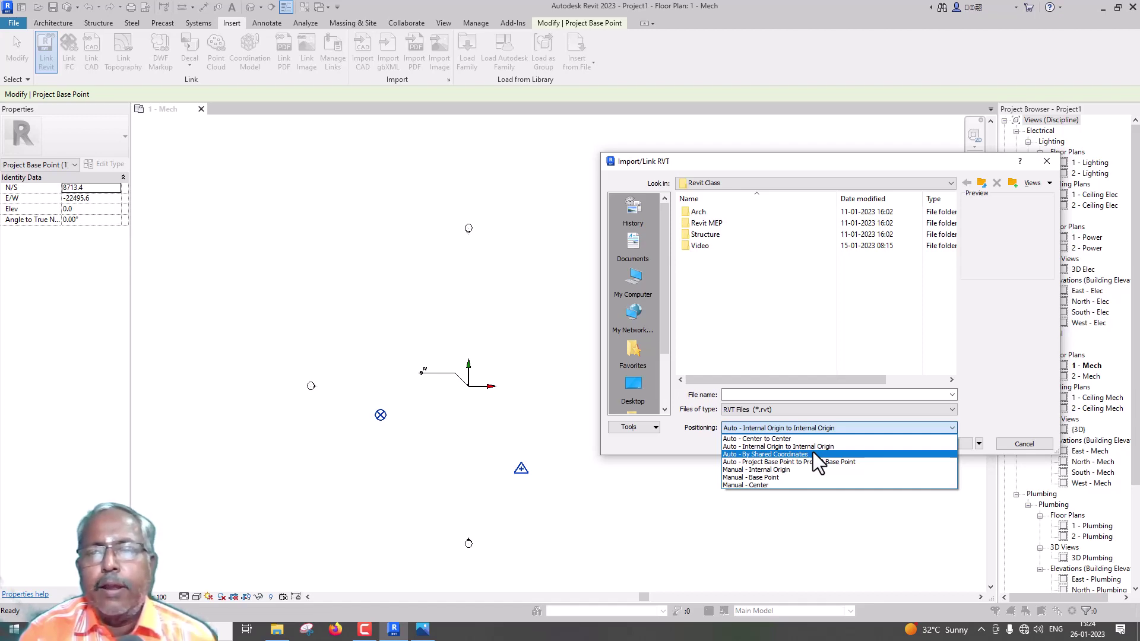
left_click(1017, 446)
left_click(1024, 444)
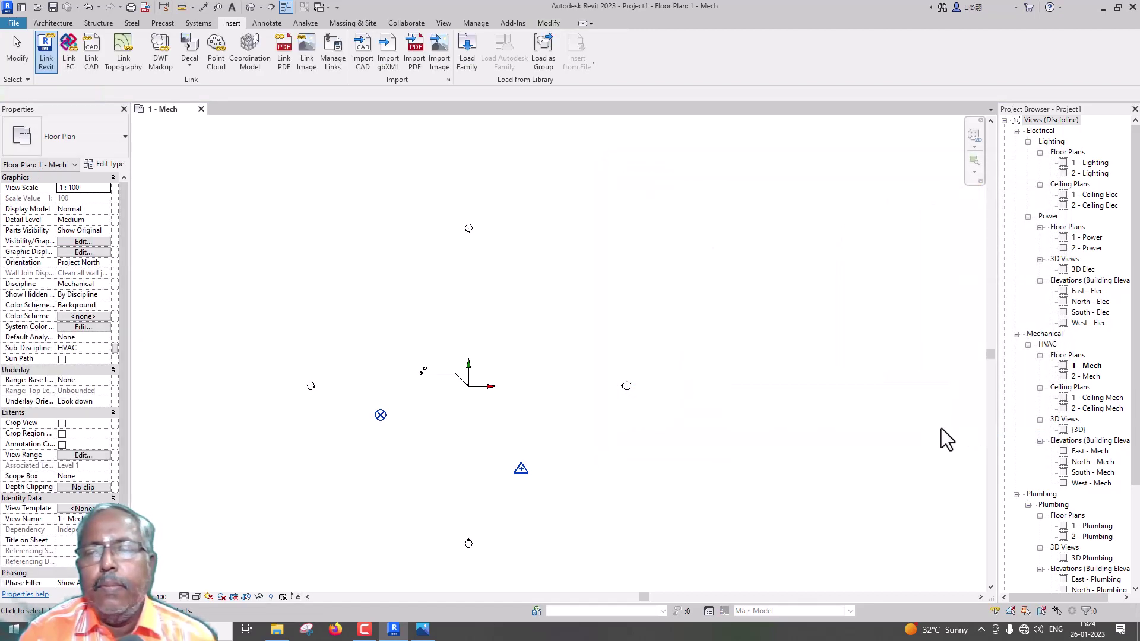